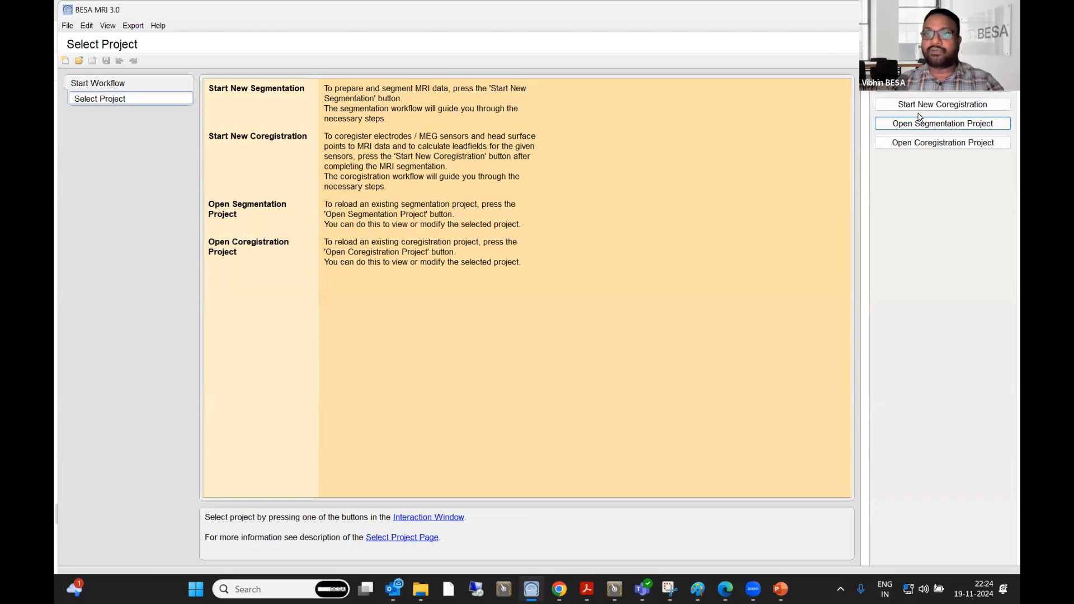
- Start a new segmentation project with the default targets and load the T1-weighted MRI data set using the DICOM file IM_1014
left_click(947, 90)
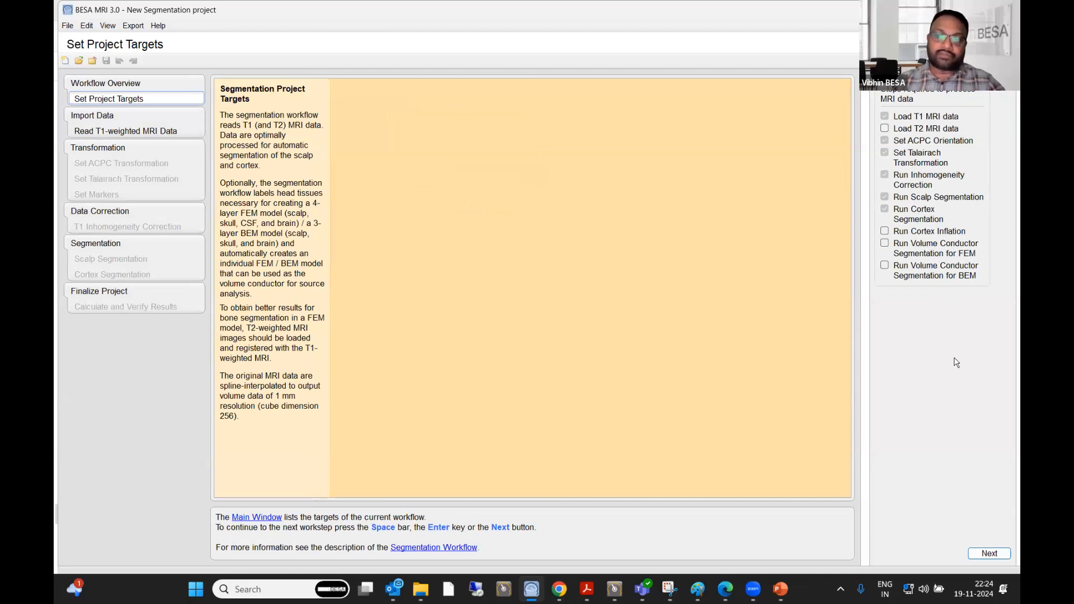
left_click(989, 554)
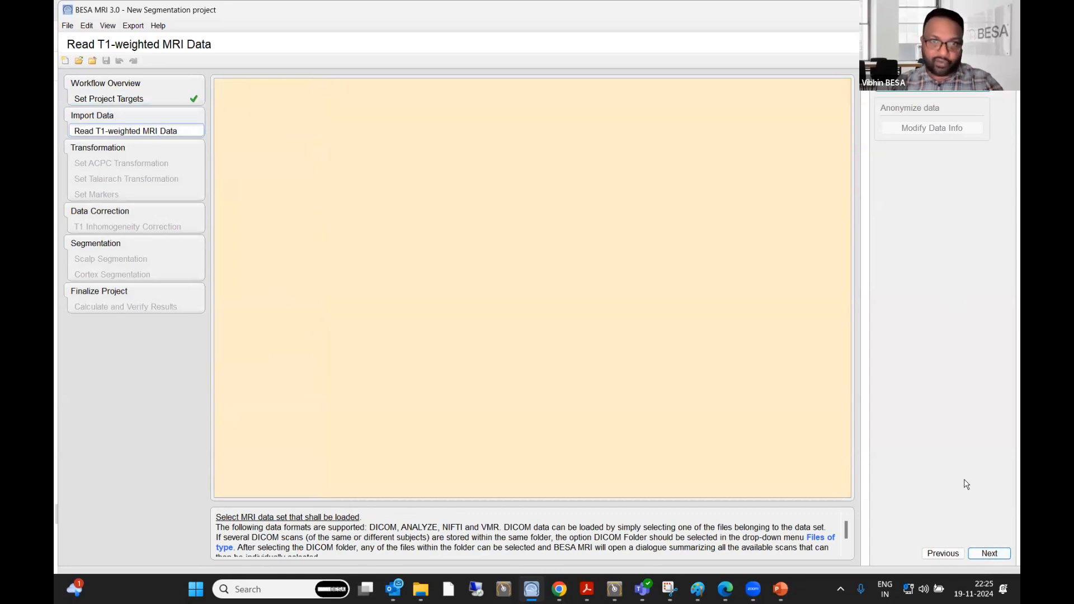
left_click(983, 554)
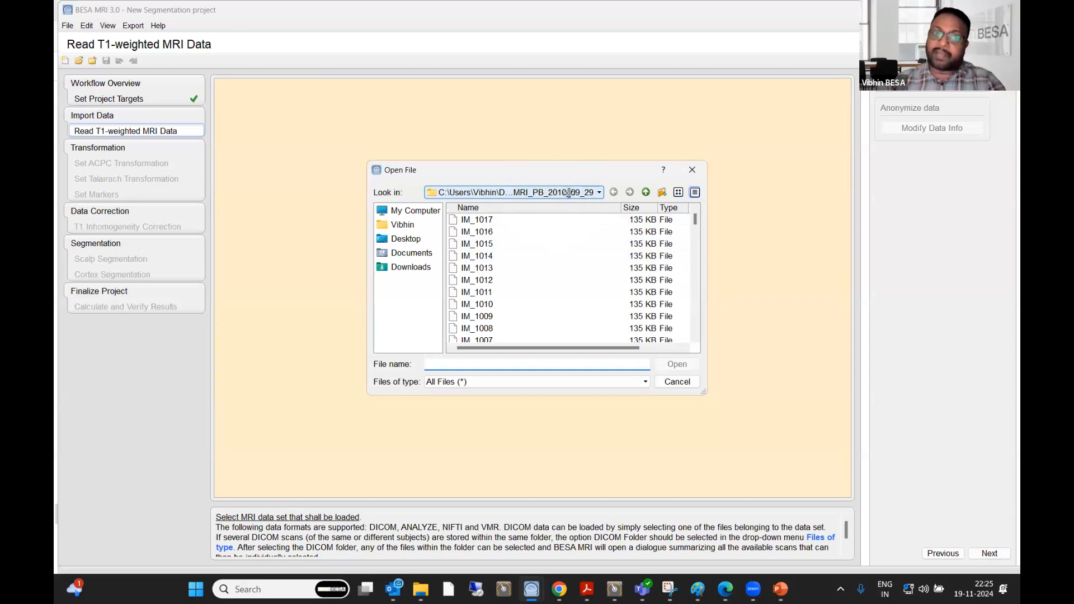
left_click(539, 256)
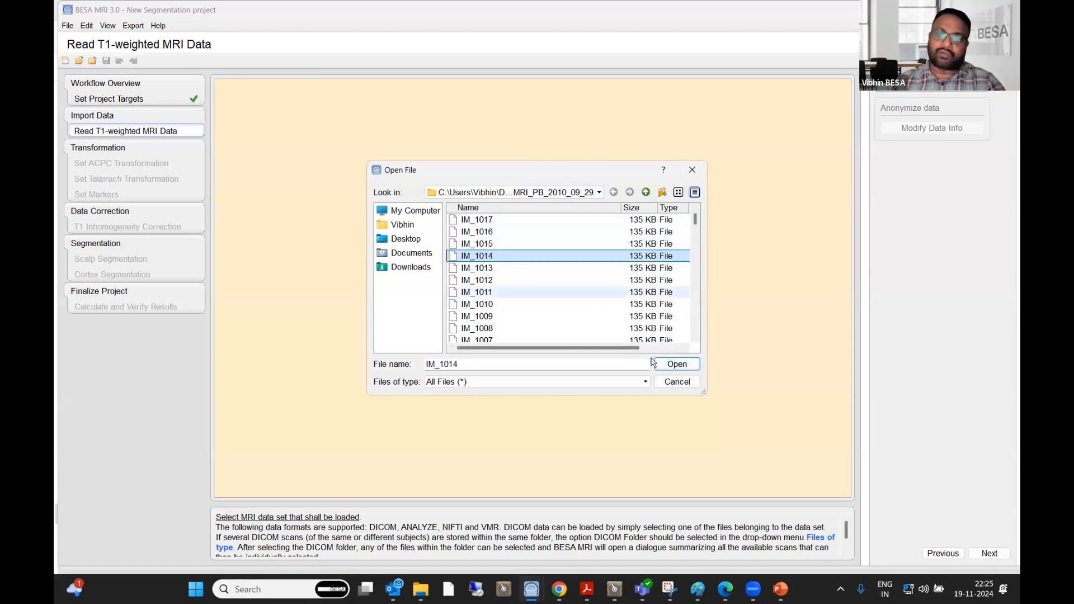
left_click(672, 367)
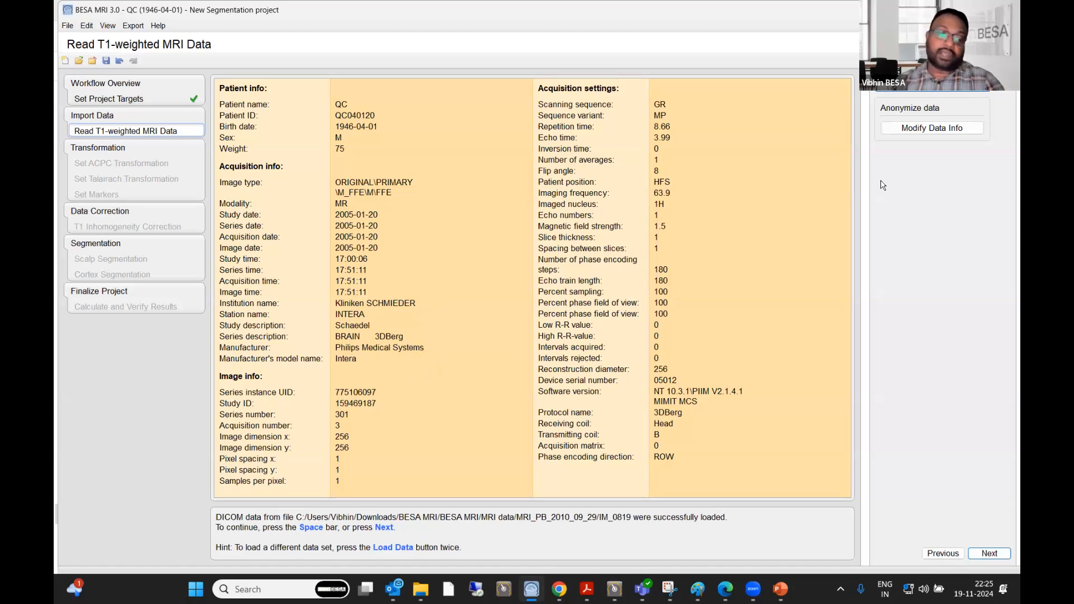
- View the patient info available for anonymization without changing it, and proceed to the ACPC transformation
left_click(924, 131)
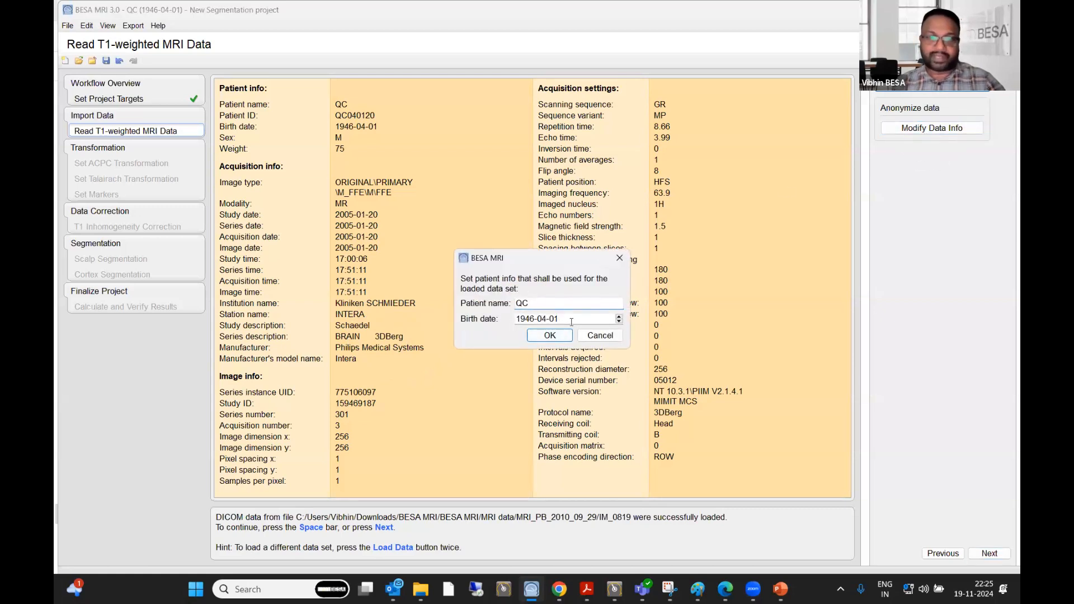
left_click(599, 335)
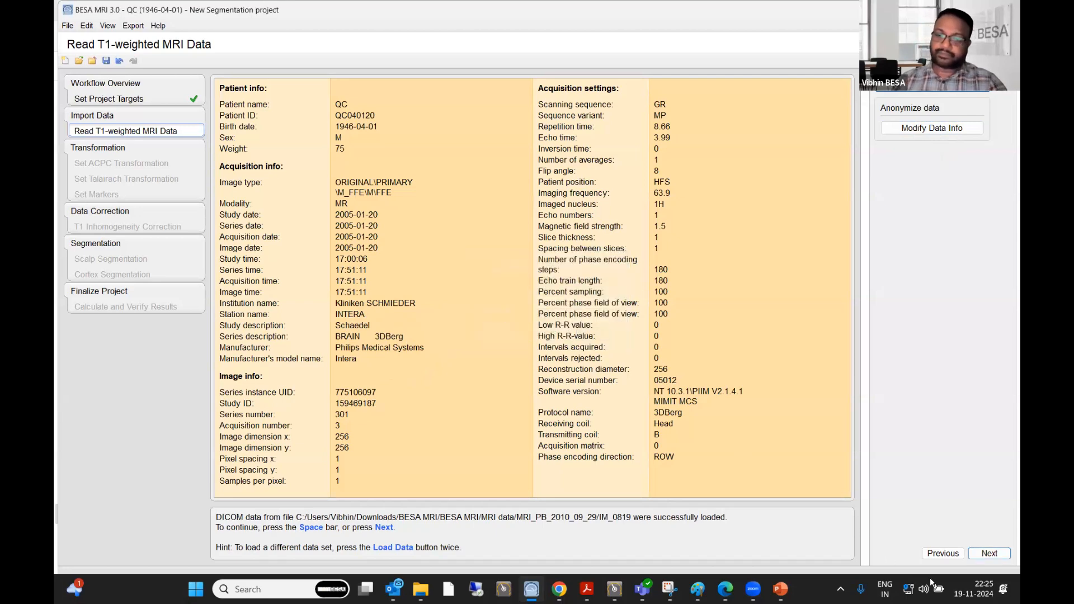
left_click(989, 554)
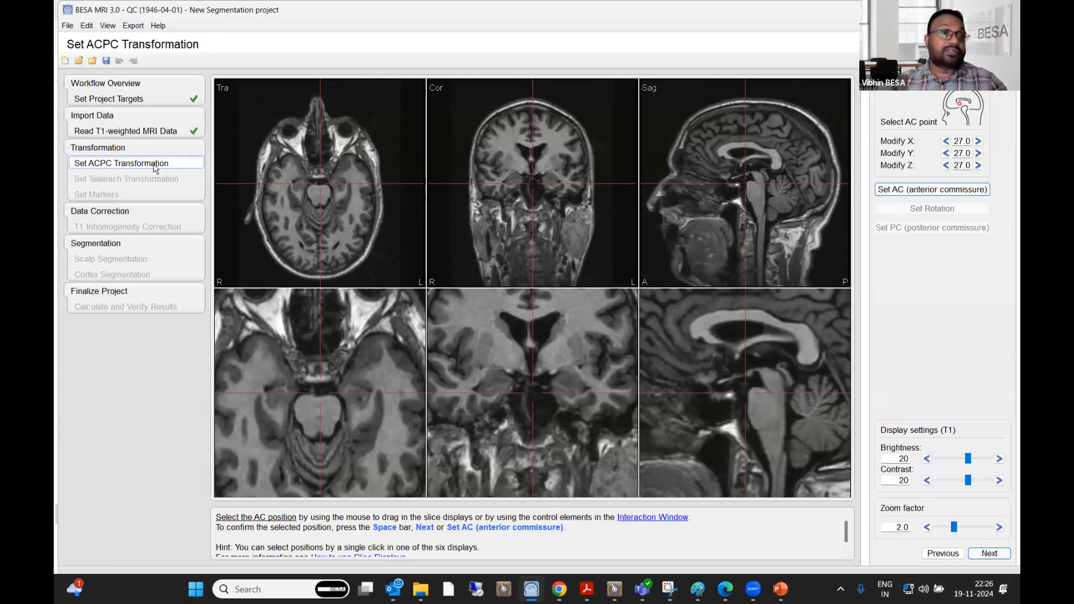
key("ctrl")
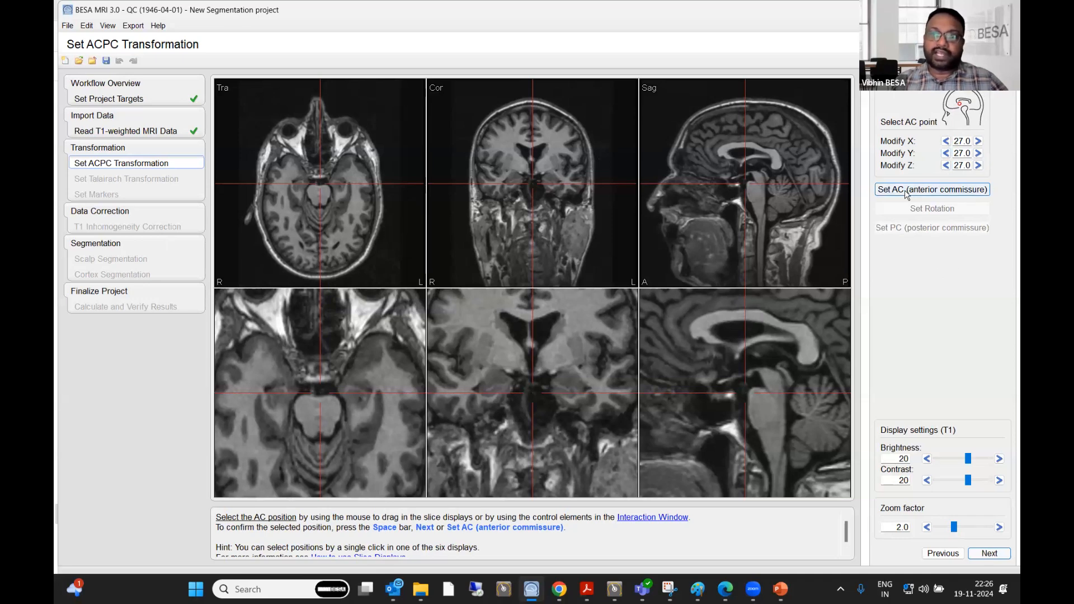
key("ctrl")
key("ctrl")
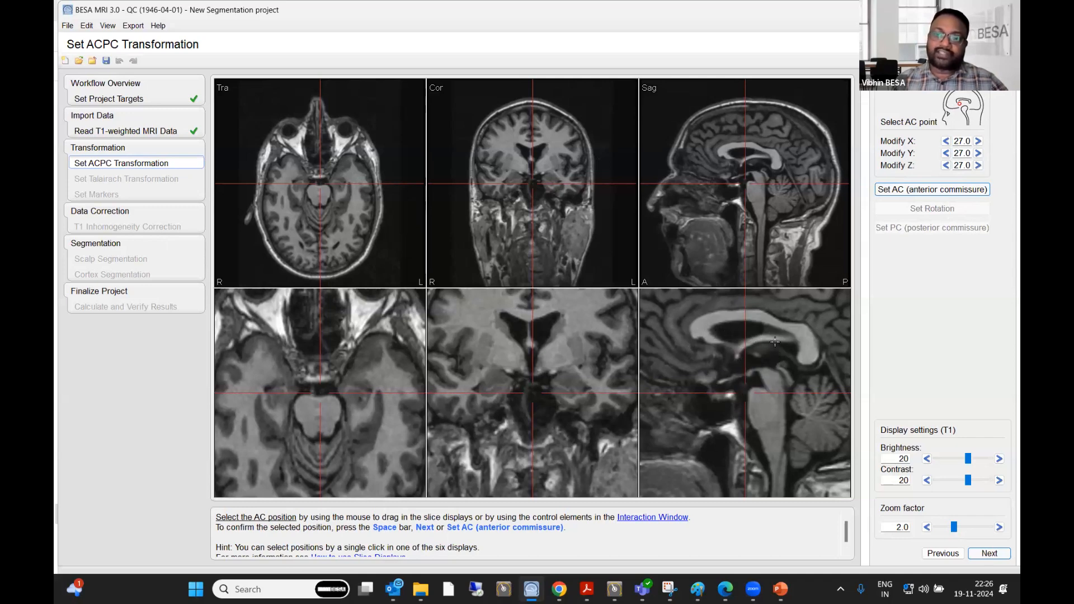
- Place the AC point on the anterior commissure using the zoomed sagittal and transverse slices, and confirm it
left_click(738, 356)
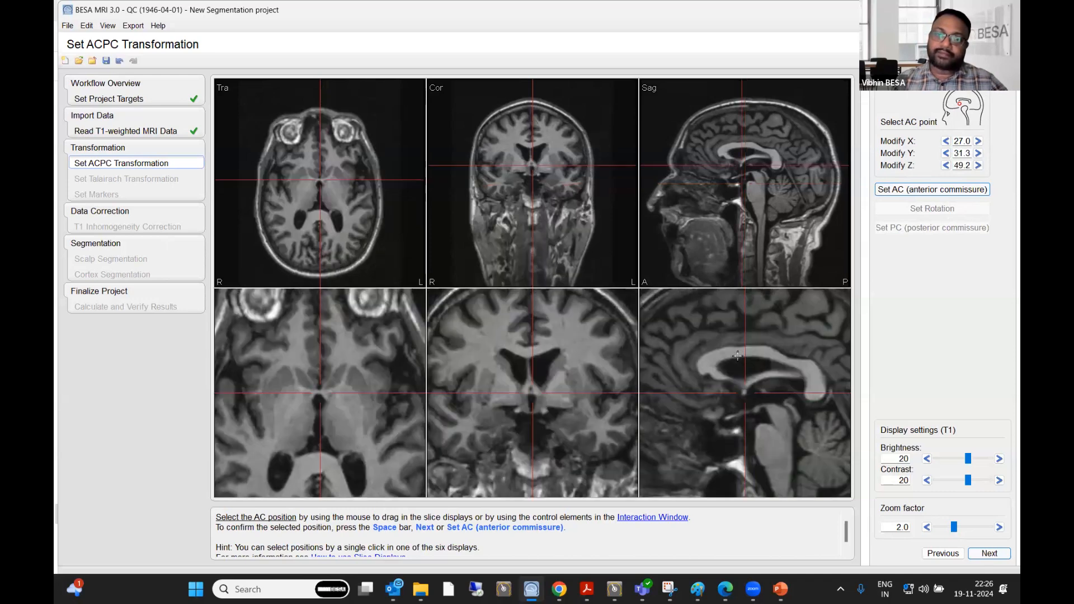
left_click(319, 393)
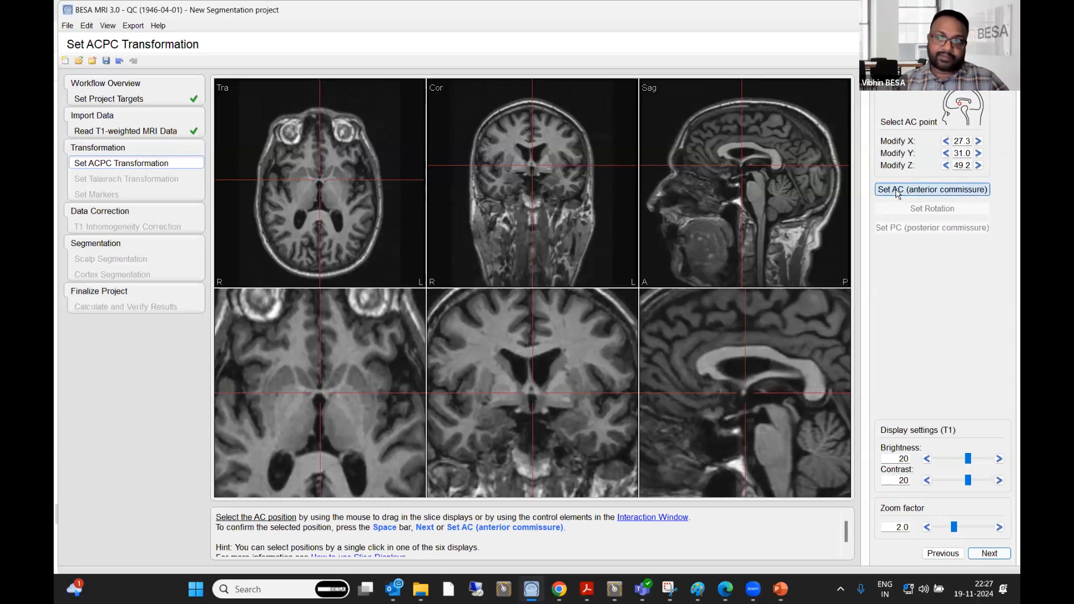
left_click(988, 554)
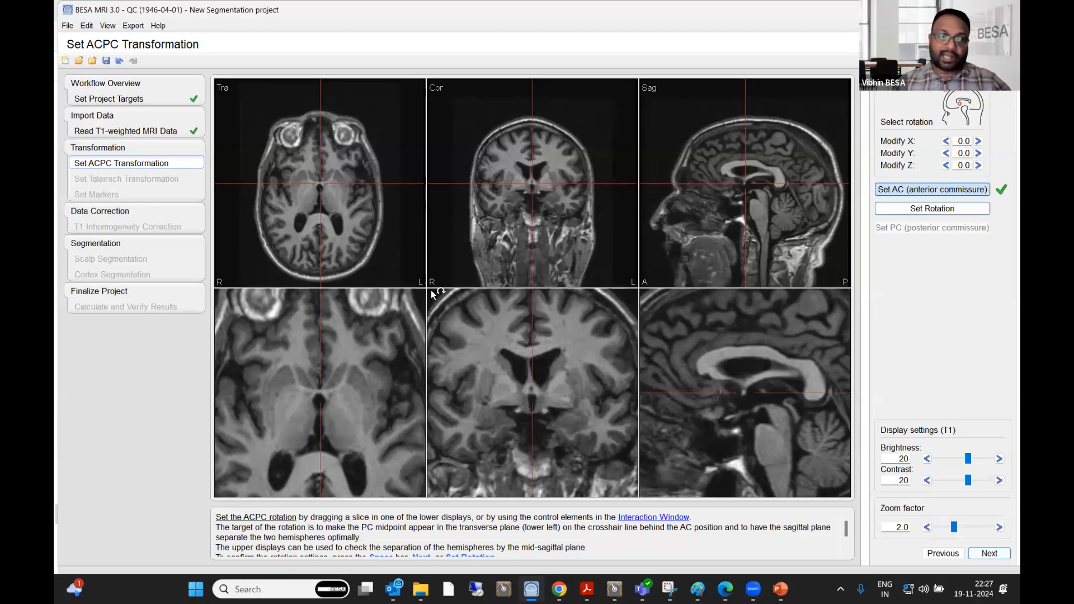
- Rotate the head to about -14.5 in X, -0.8 in Y and 0.5 in Z to align the ACPC line and midline, and confirm the rotation
mouse_move(374, 409)
left_mouse_down()
mouse_move(410, 385)
mouse_move(418, 343)
mouse_move(400, 389)
mouse_move(370, 410)
left_mouse_up()
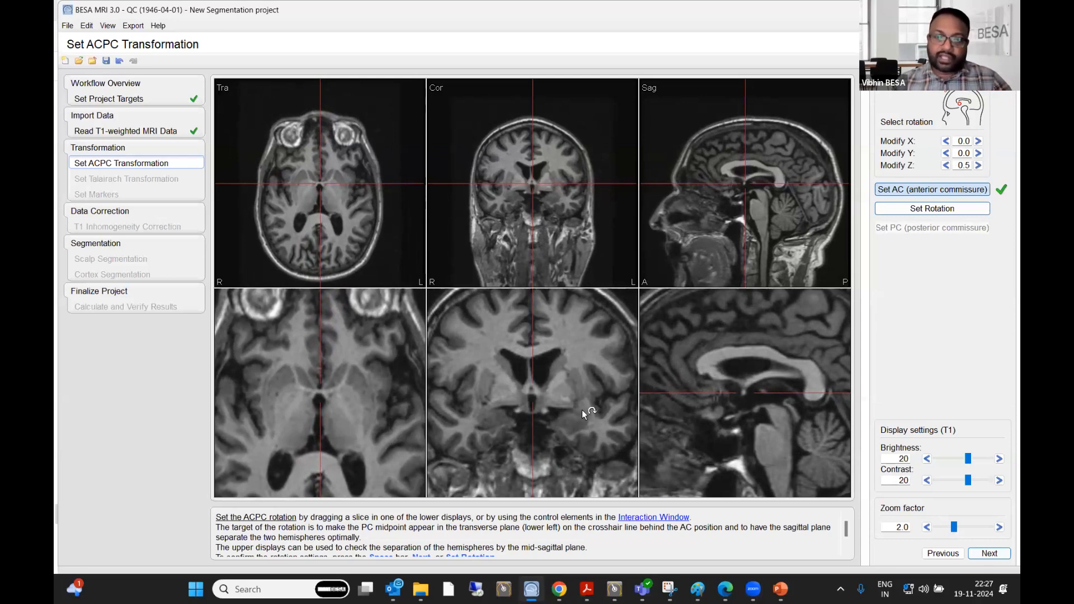
left_click(782, 416)
left_click(780, 415)
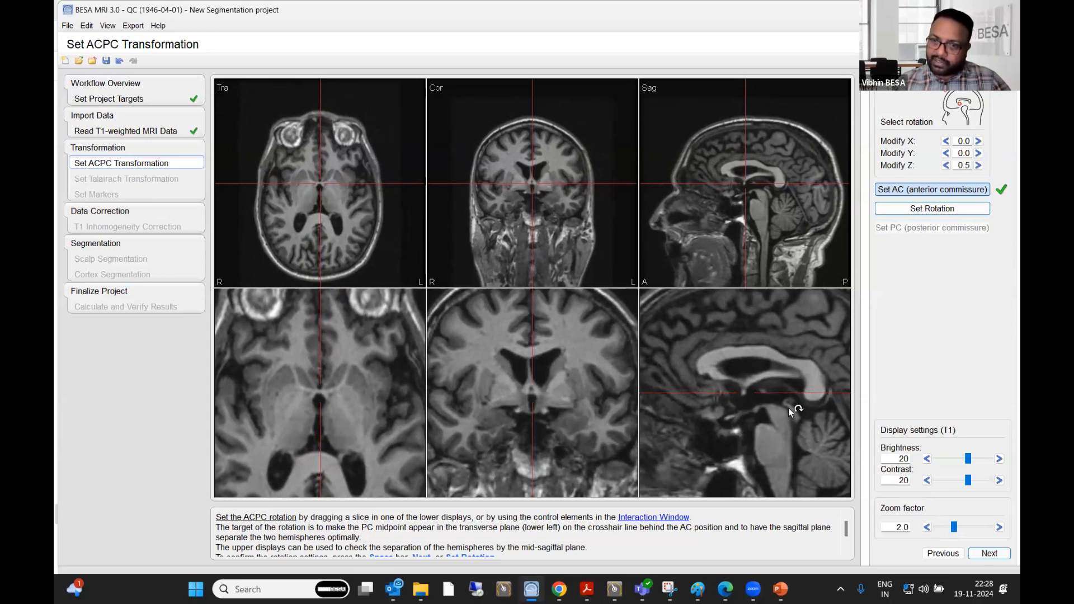
left_click(790, 411)
left_click(791, 412)
left_click_drag(812, 470, 826, 380)
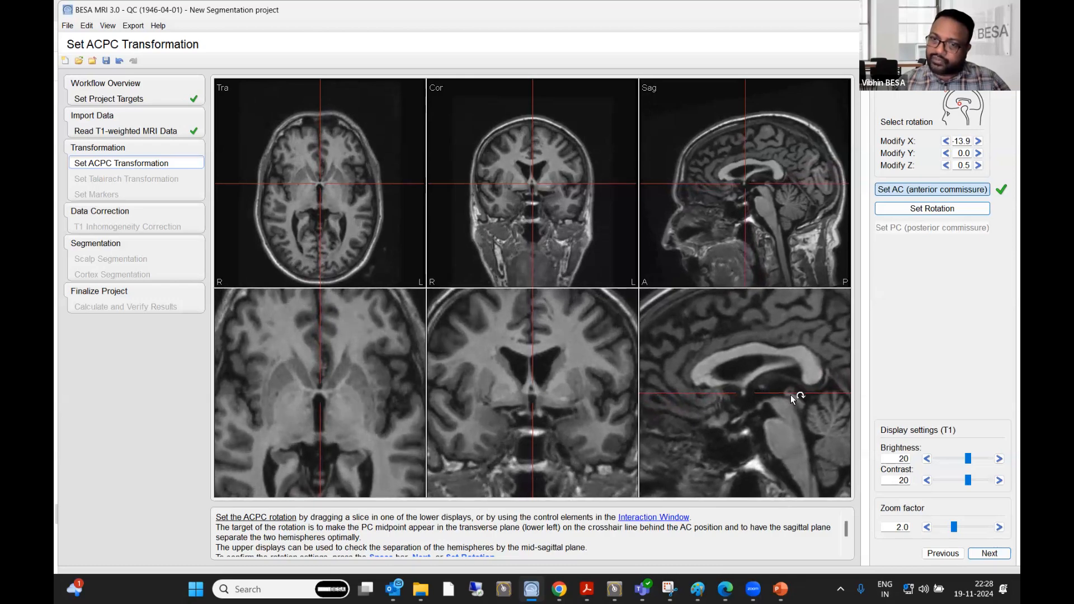
mouse_move(815, 429)
left_mouse_down()
mouse_move(801, 456)
mouse_move(819, 425)
left_mouse_up()
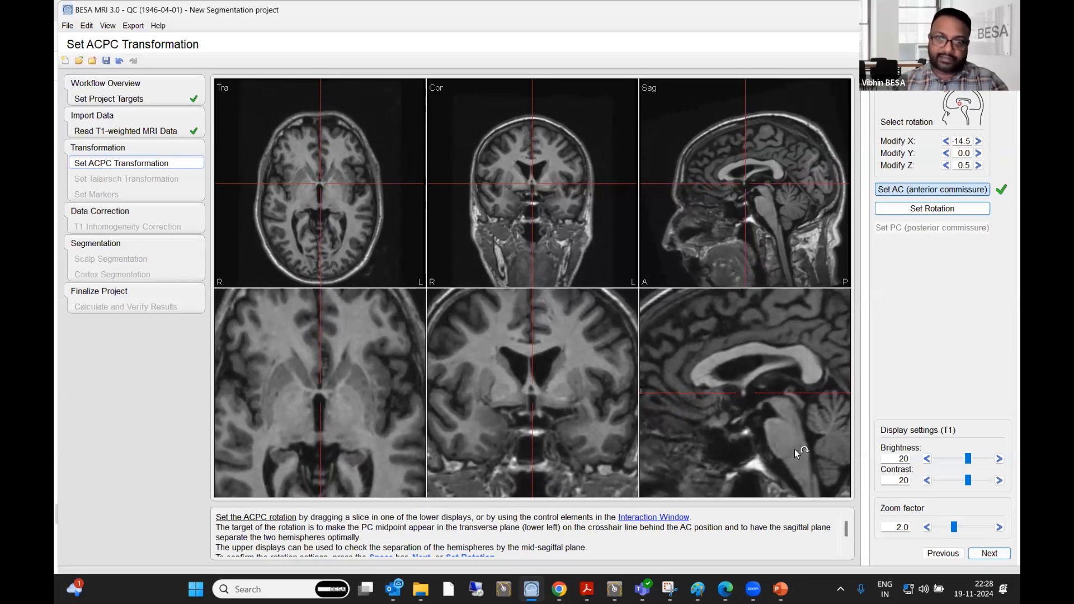
left_click_drag(575, 364, 578, 367)
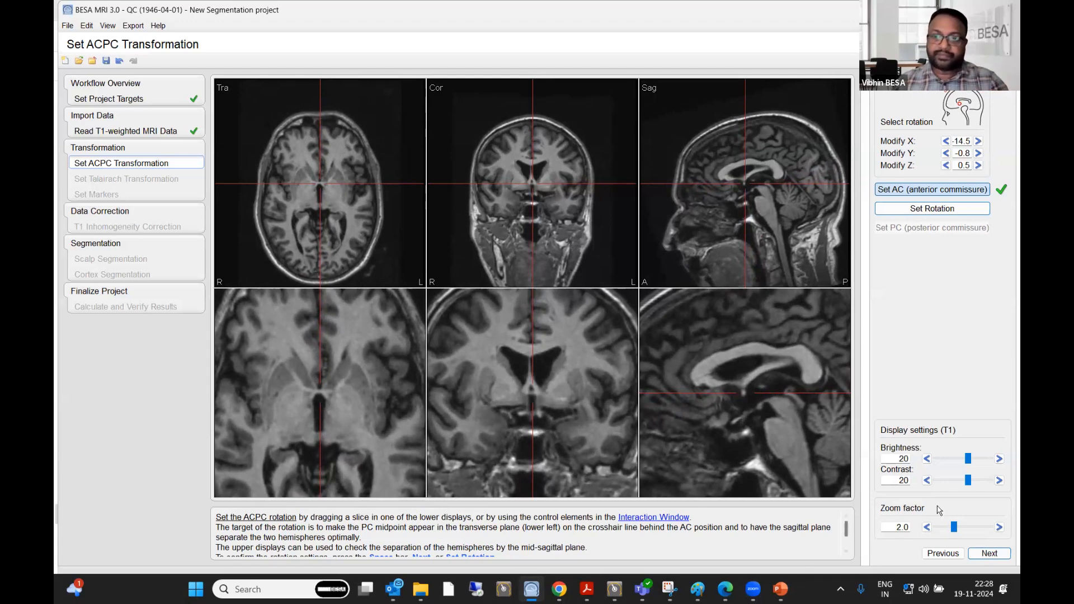
left_click(994, 557)
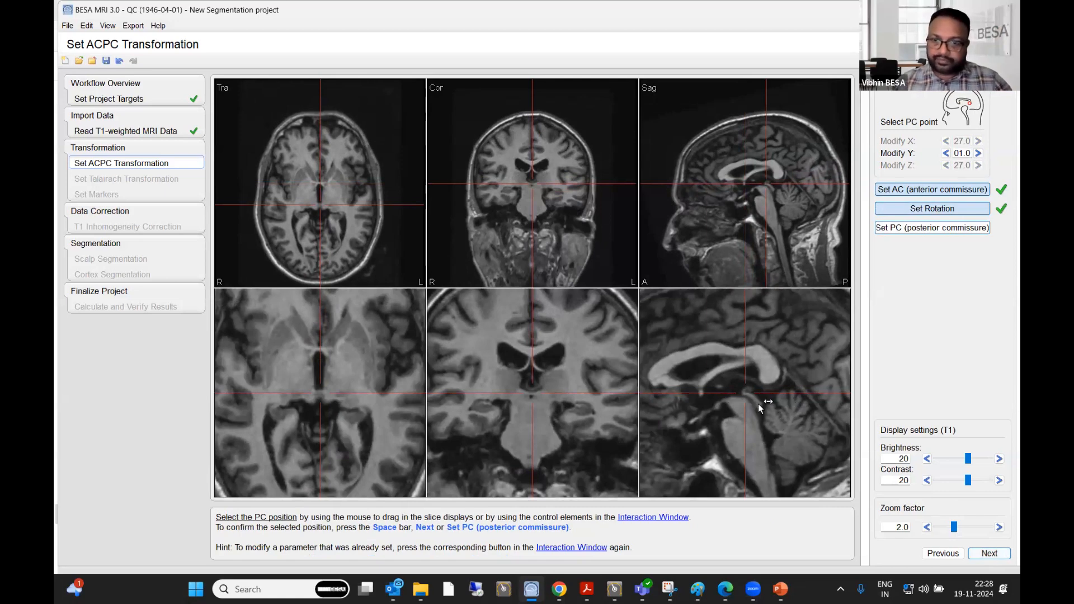
- Place the PC point on the posterior commissure, confirm it, and continue to the Talairach transformation
left_click_drag(749, 395, 750, 396)
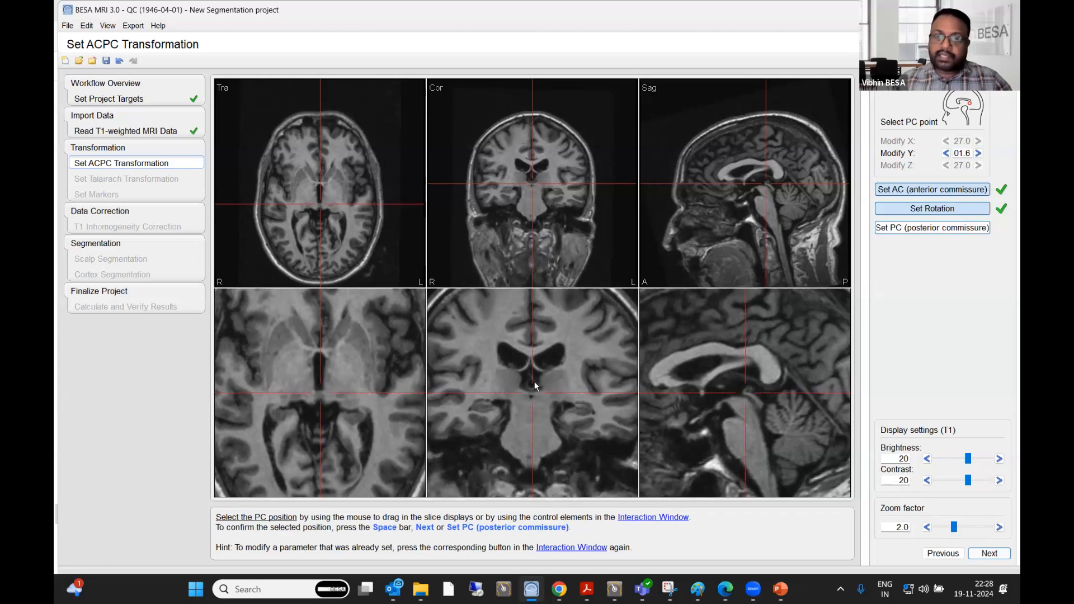
left_click(747, 394)
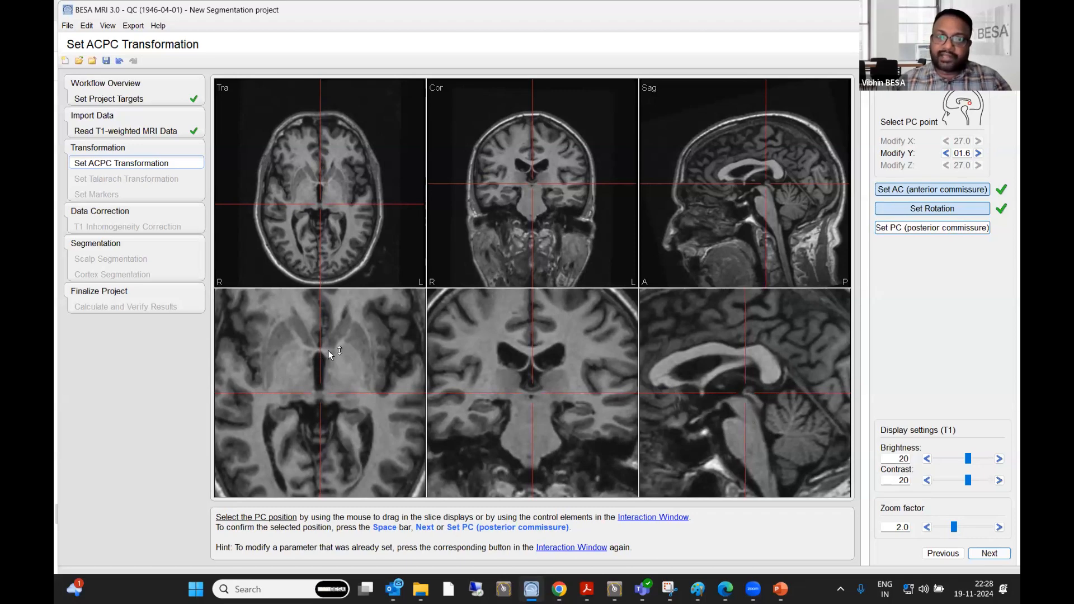
left_click(319, 393)
left_click(989, 554)
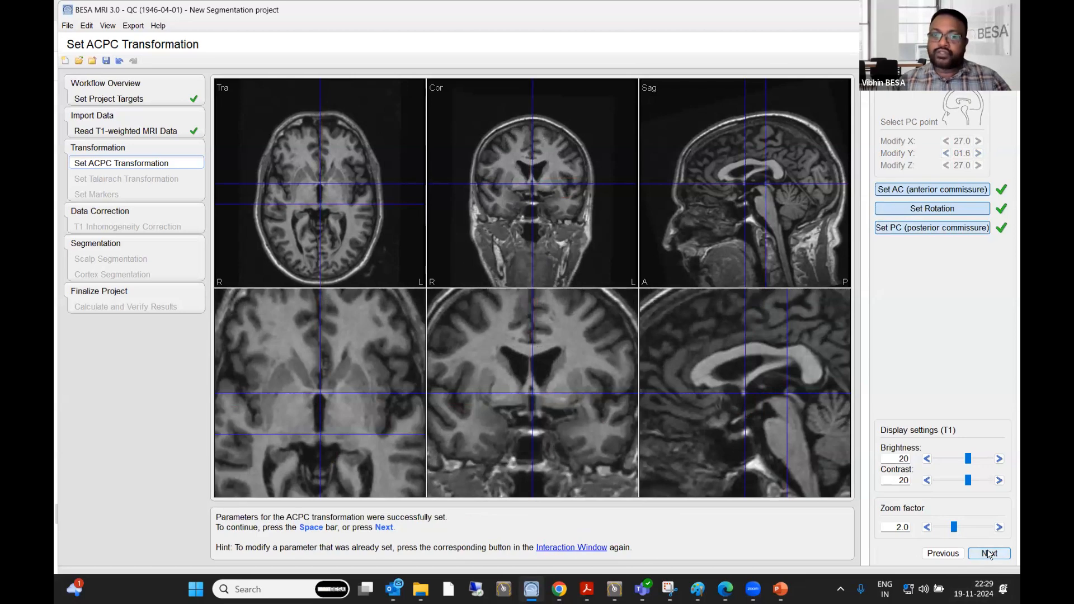
left_click(989, 554)
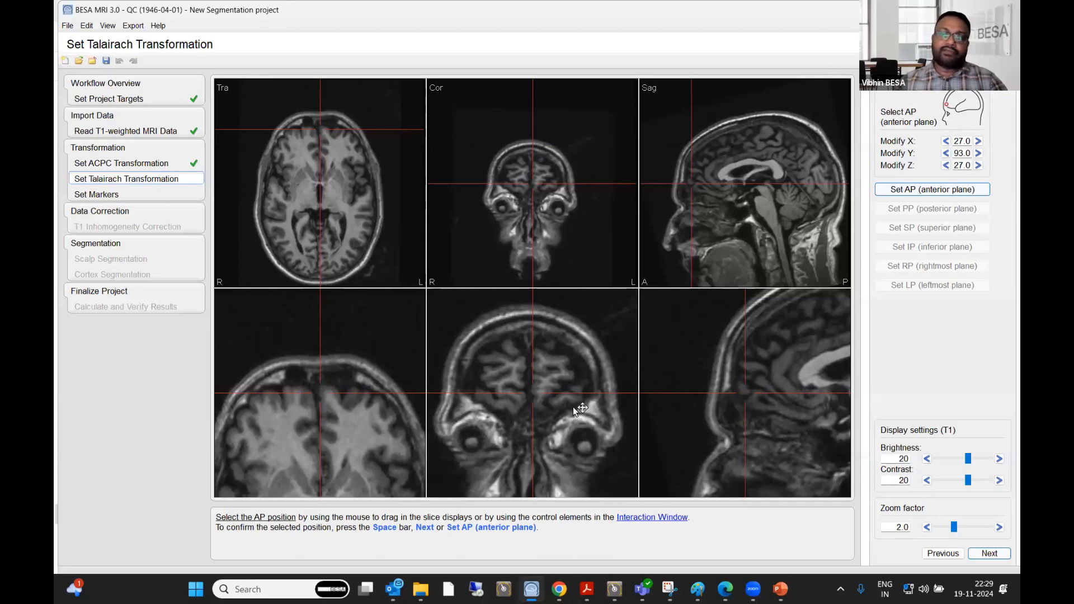
- Place the anterior plane (AP) point at the frontmost edge of the cortex and confirm it
scroll(540, 394, "up", 5)
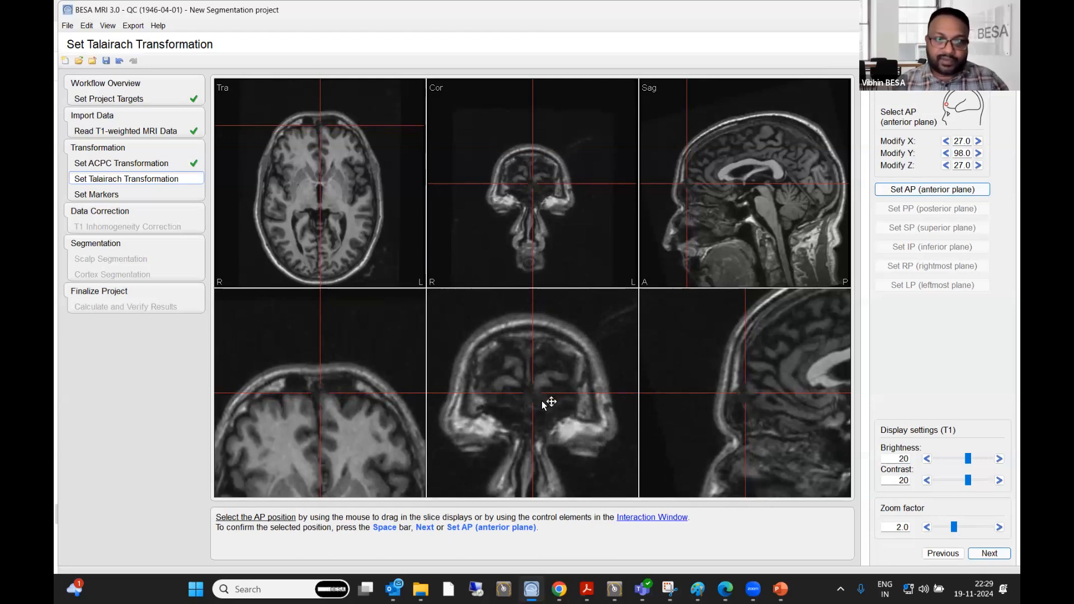
scroll(546, 402, "up", 1)
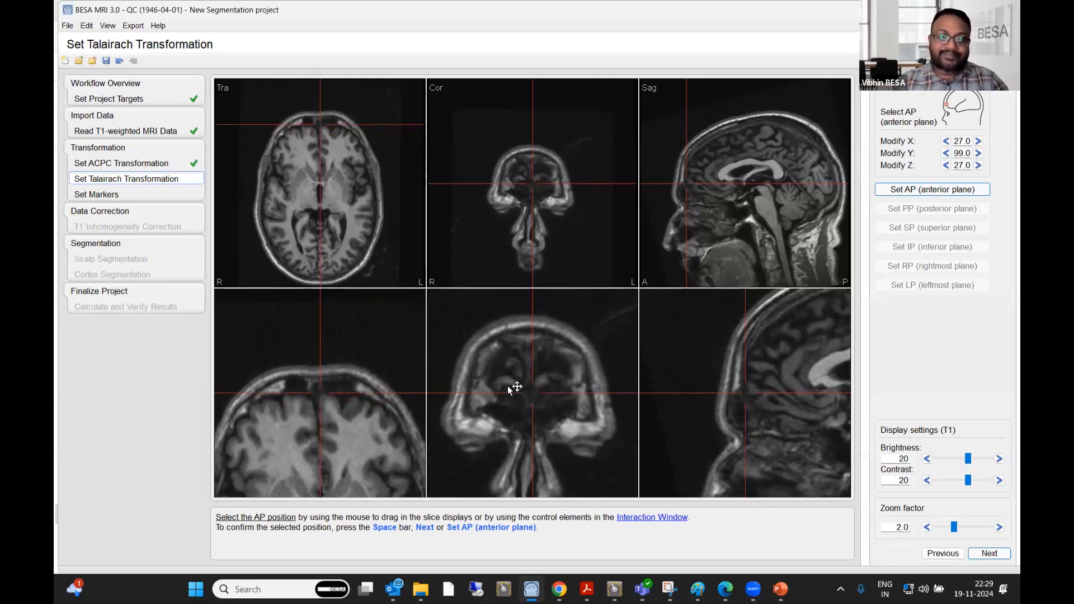
left_click_drag(511, 387, 441, 440)
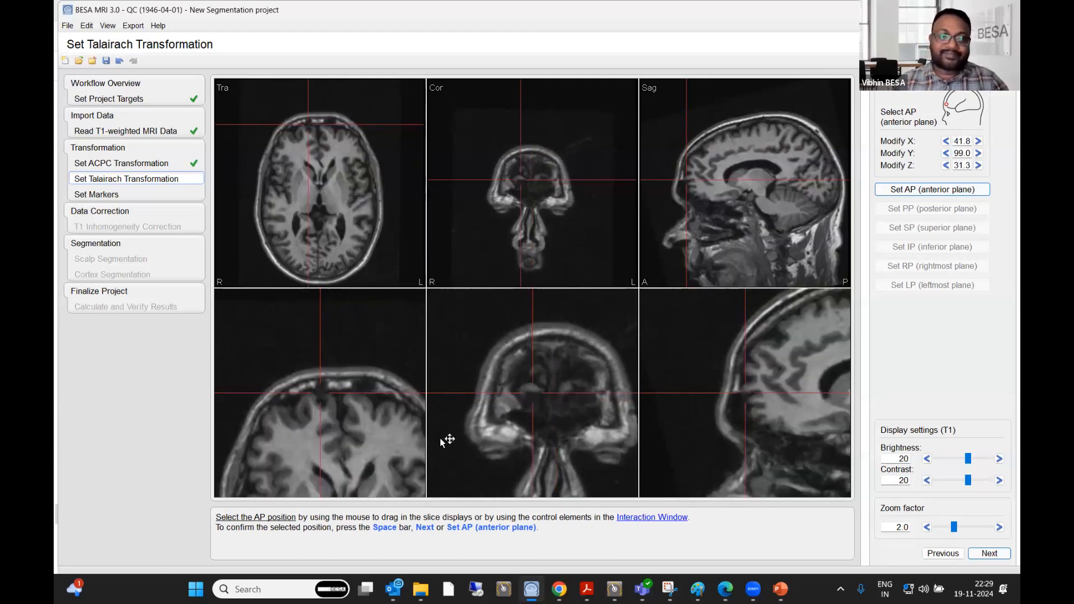
left_click(745, 389)
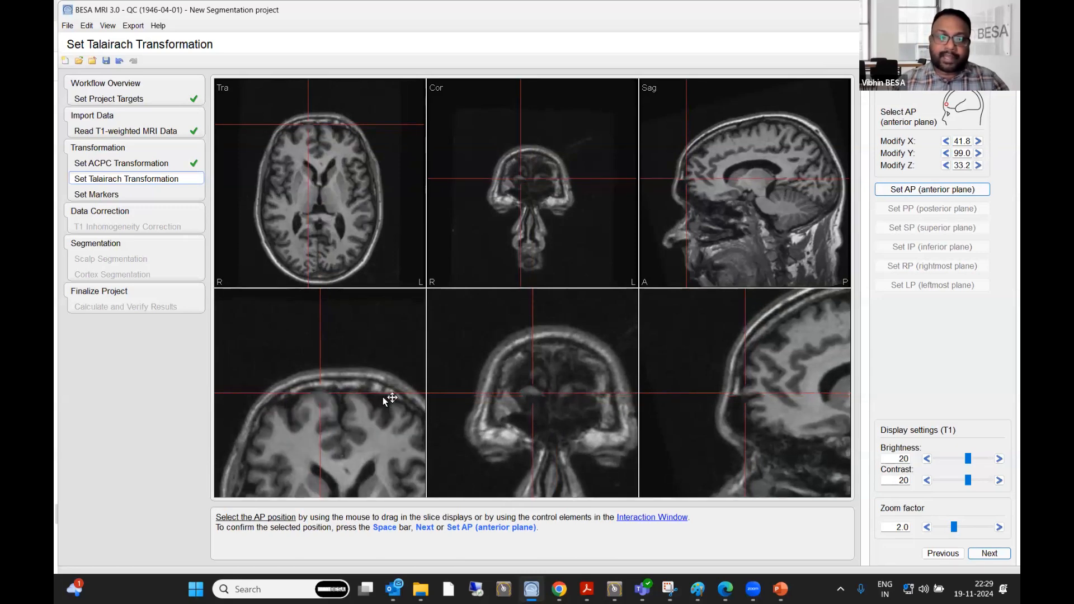
left_click(535, 402)
left_click(532, 390)
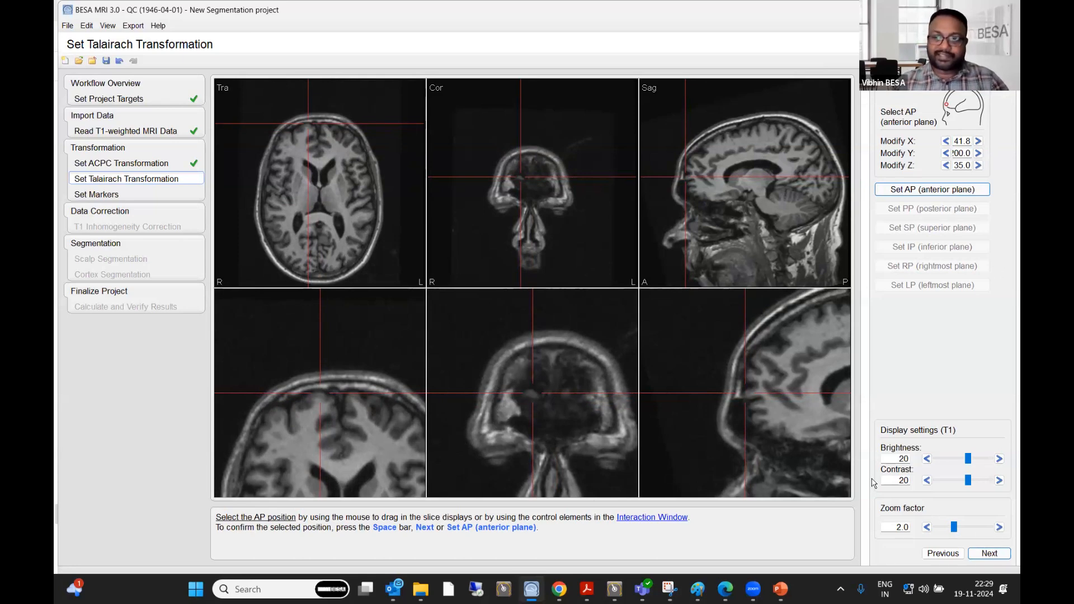
left_click(994, 555)
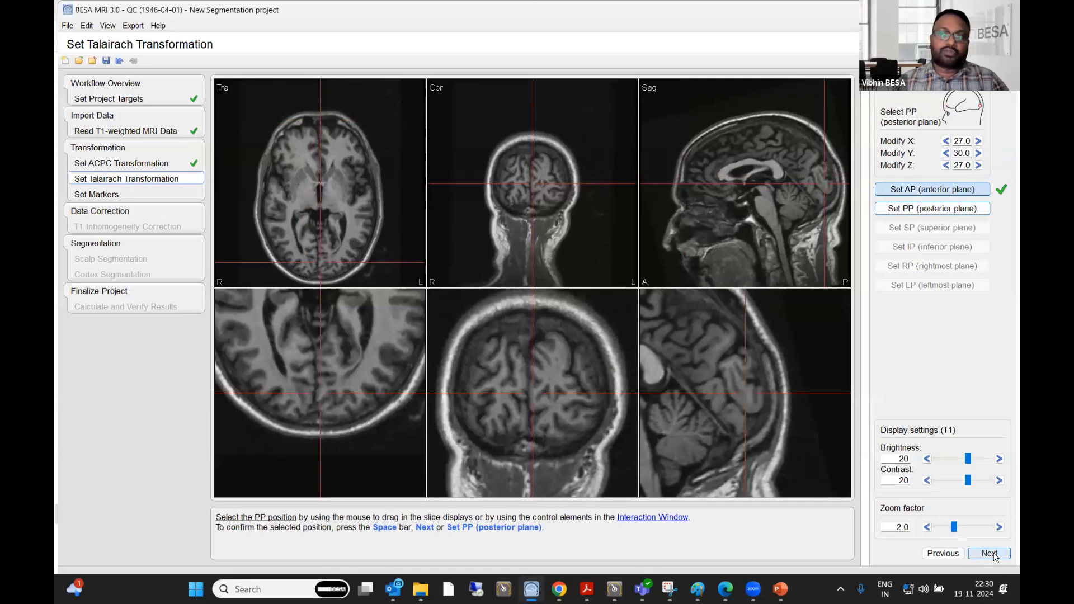
- Place the posterior plane (PP) point at the rearmost edge of the cortex and confirm it
scroll(515, 387, "down", 3)
scroll(515, 387, "up", 4)
scroll(515, 387, "down", 11)
scroll(547, 403, "down", 4)
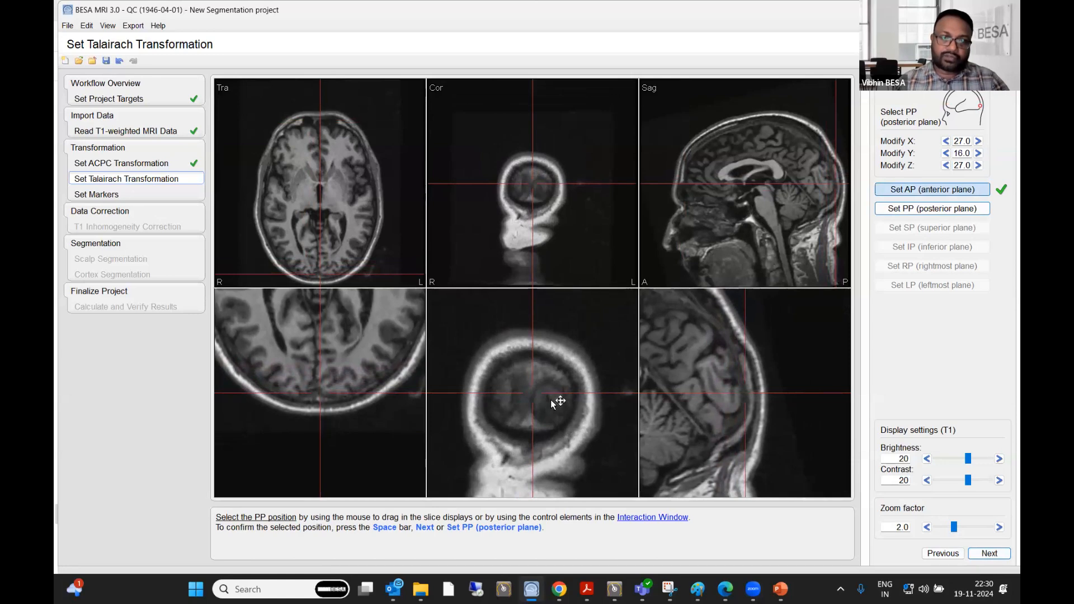
left_click(552, 401)
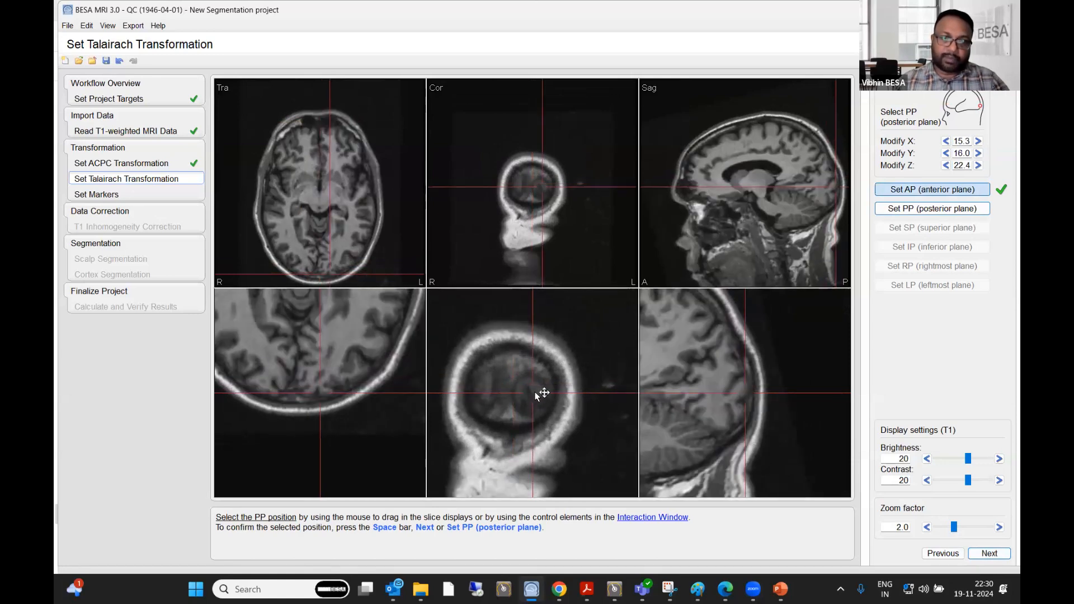
scroll(536, 395, "up", 1)
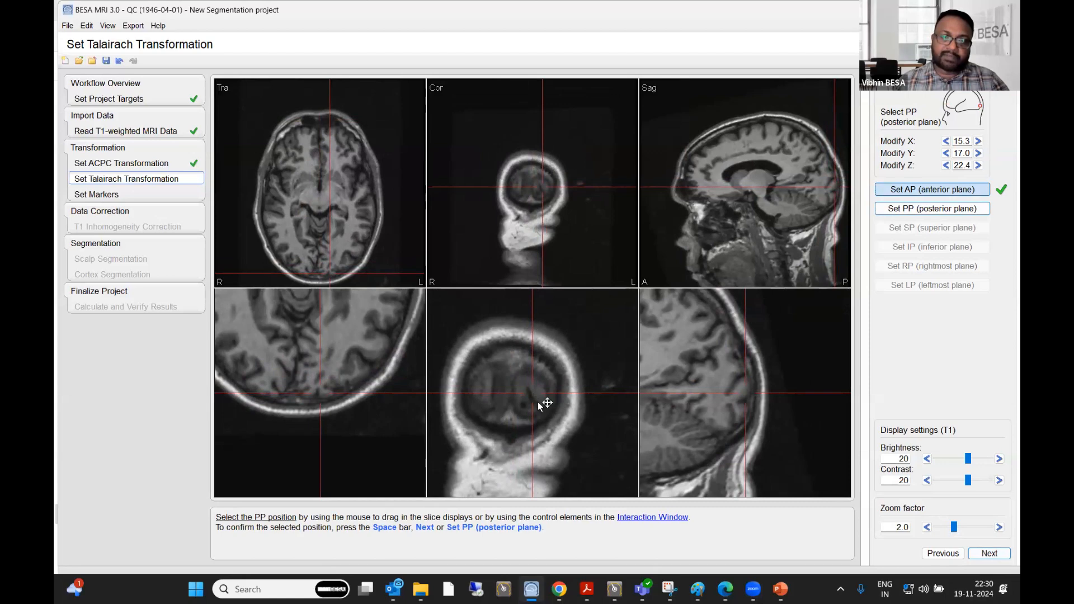
scroll(536, 399, "down", 1)
left_click(536, 400)
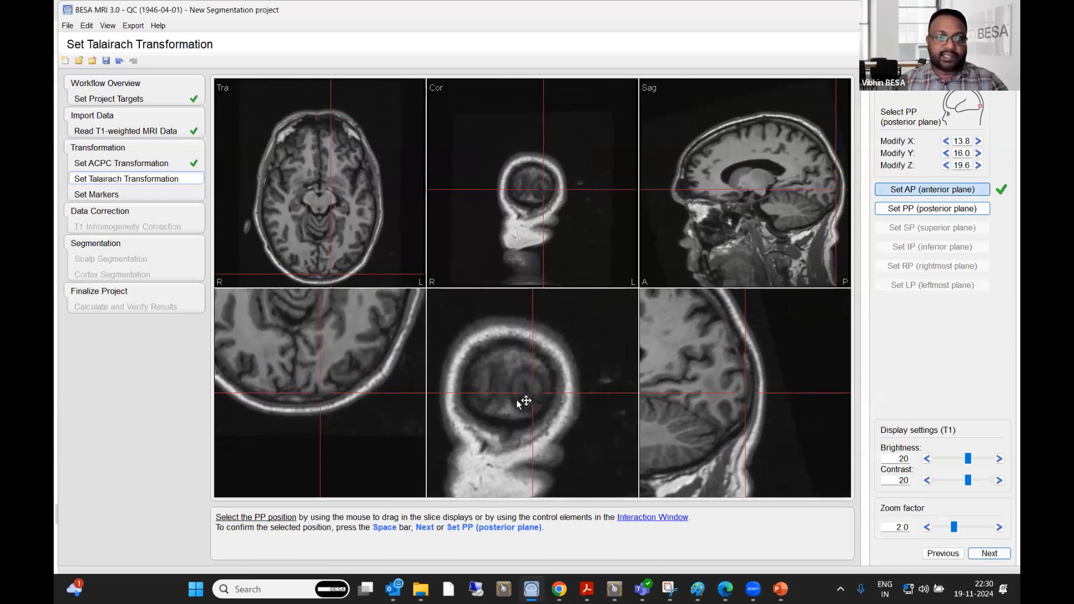
left_click(918, 210)
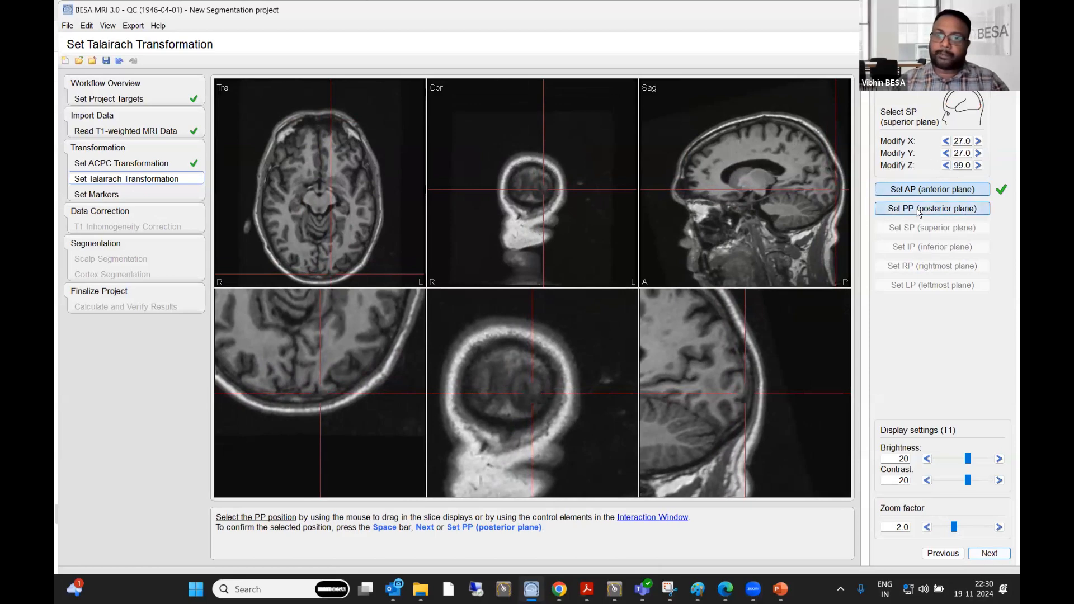
- Place the superior plane (SP) point at the topmost edge of the cortex and confirm it
scroll(324, 438, "up", 2)
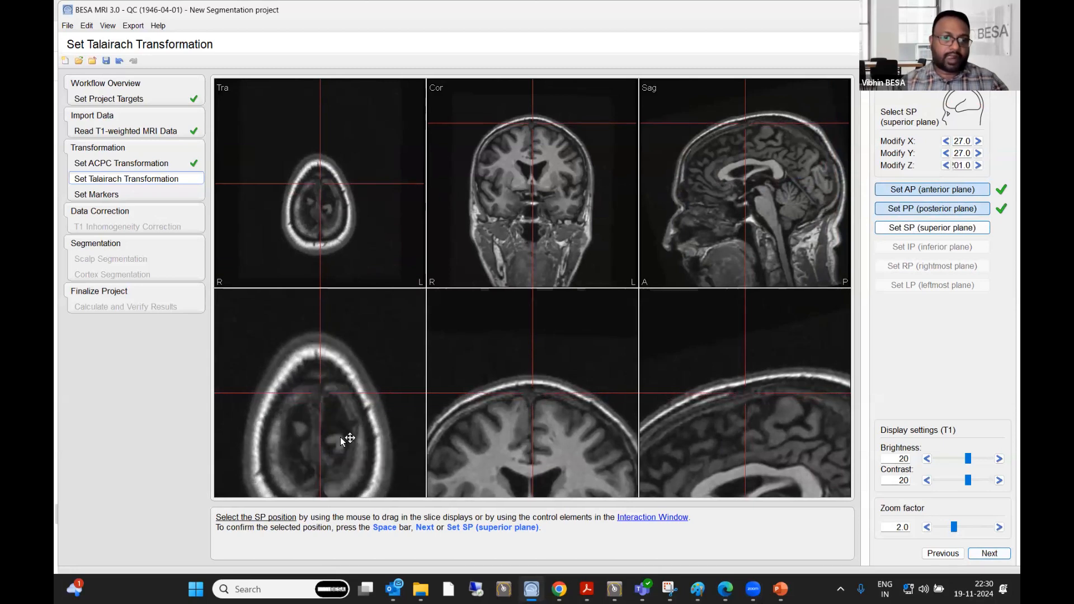
left_click_drag(341, 438, 320, 423)
scroll(313, 398, "up", 1)
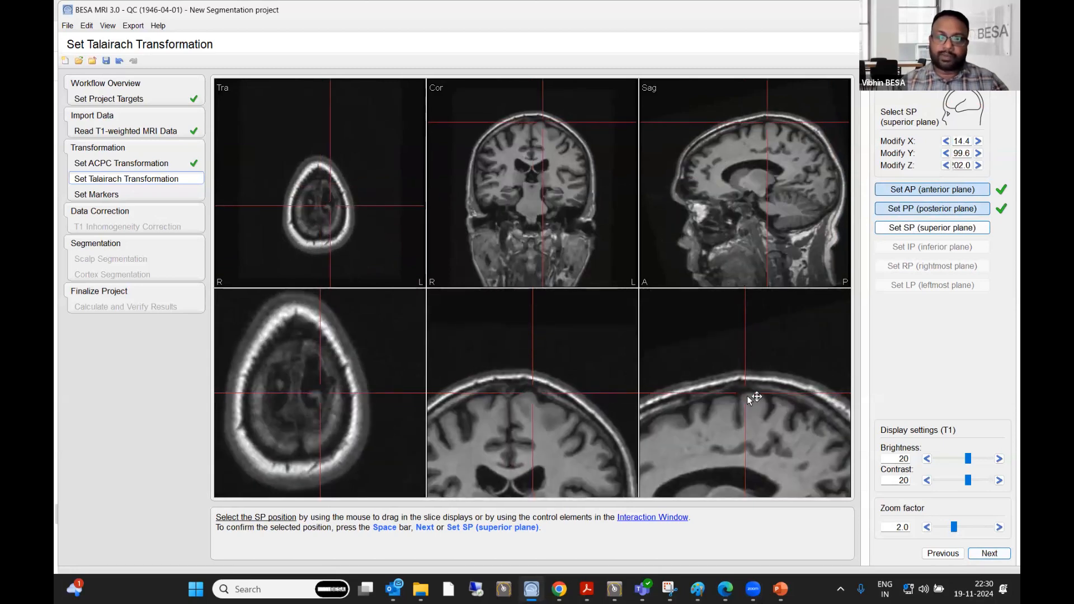
left_click(314, 397)
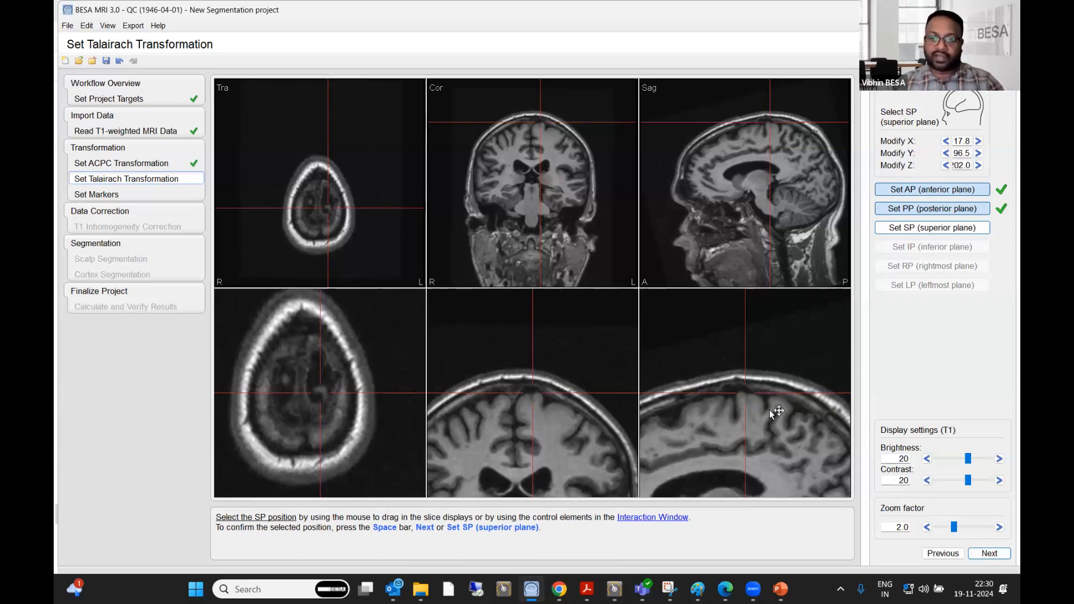
key("space")
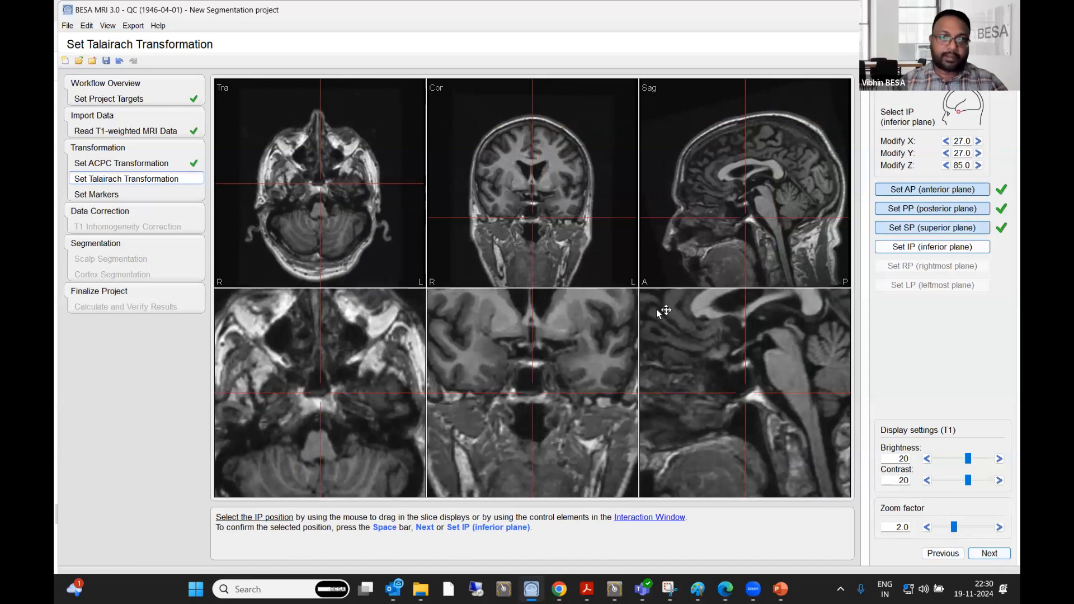
- Place the inferior plane (IP) point at the lowest edge of the left temporal lobe and confirm it
left_click(559, 217)
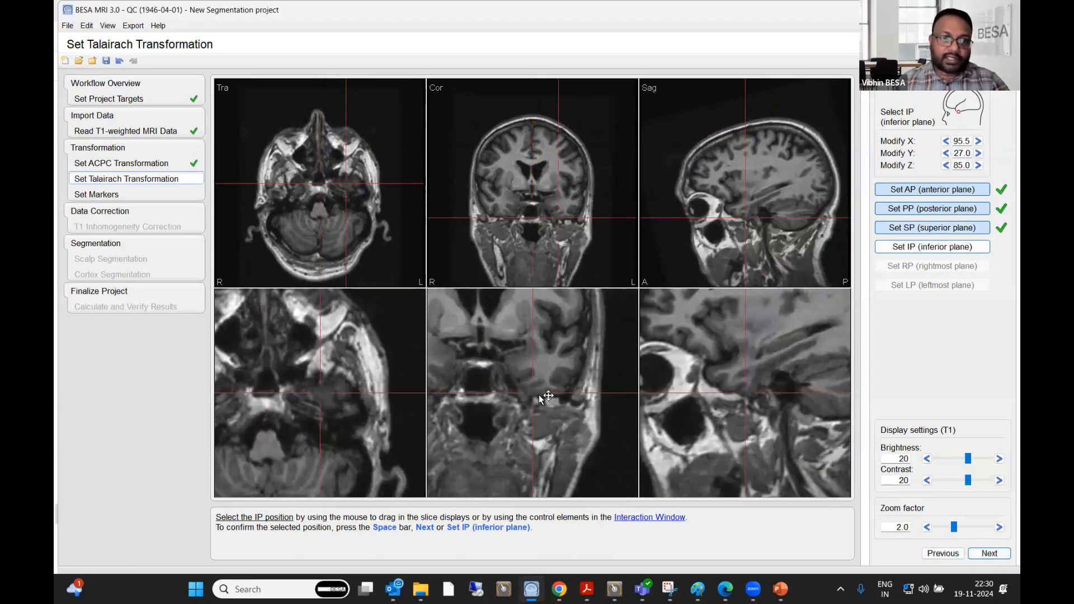
left_click_drag(541, 398, 538, 398)
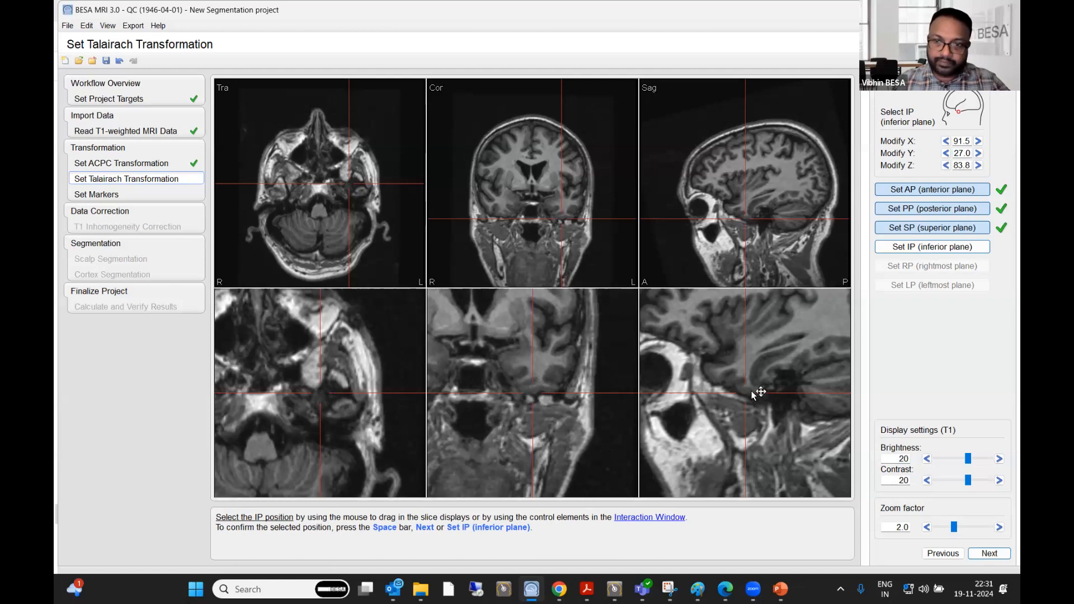
left_click(774, 439)
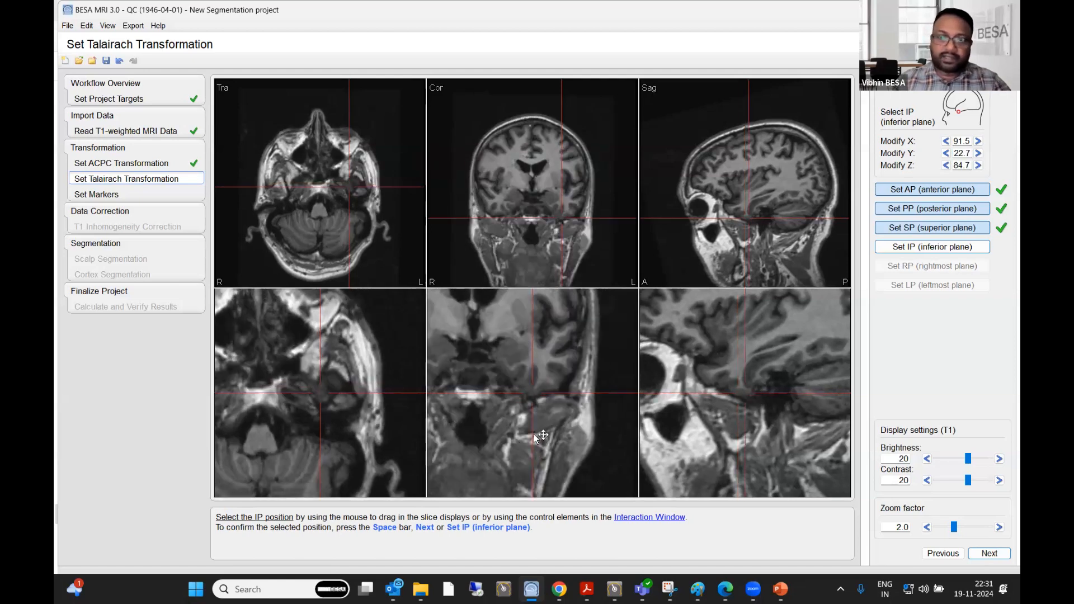
left_click(534, 398)
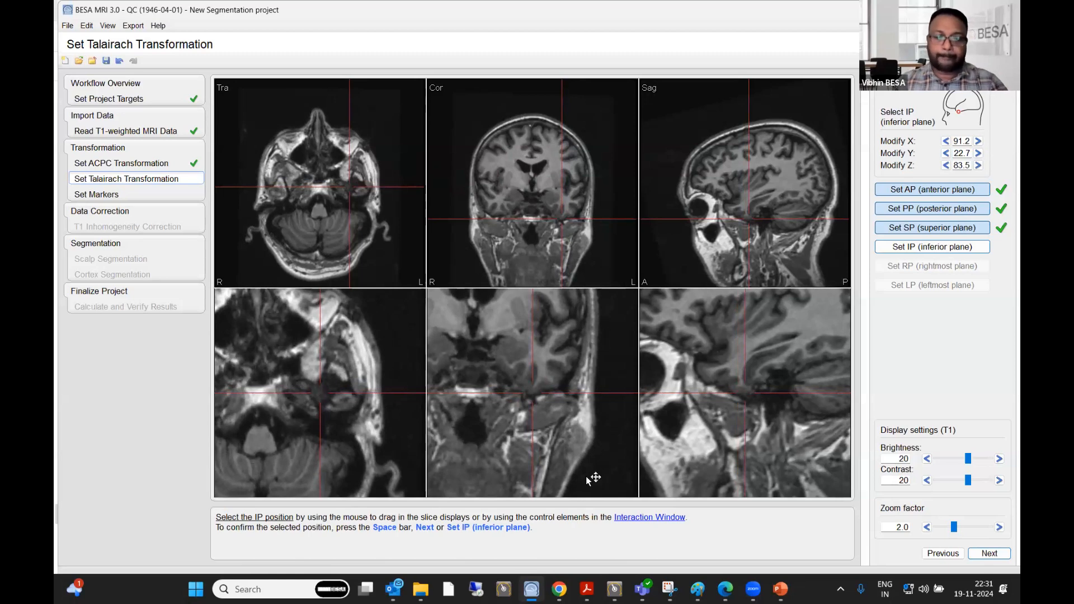
left_click(931, 248)
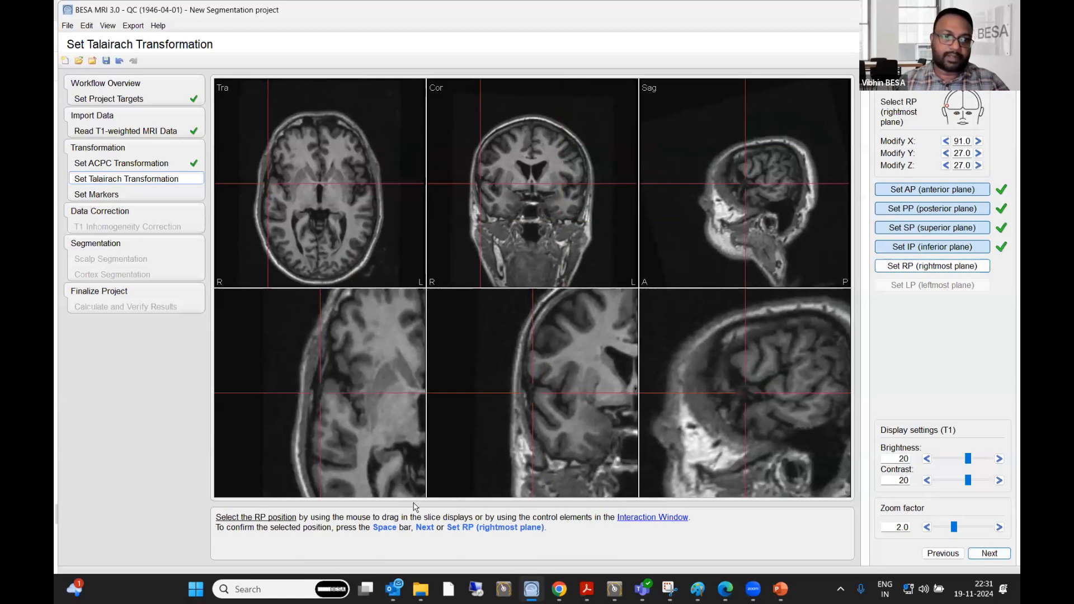
- Place the rightmost plane (RP) point at the outermost edge of the right cortex and confirm it
scroll(808, 369, "up", 2)
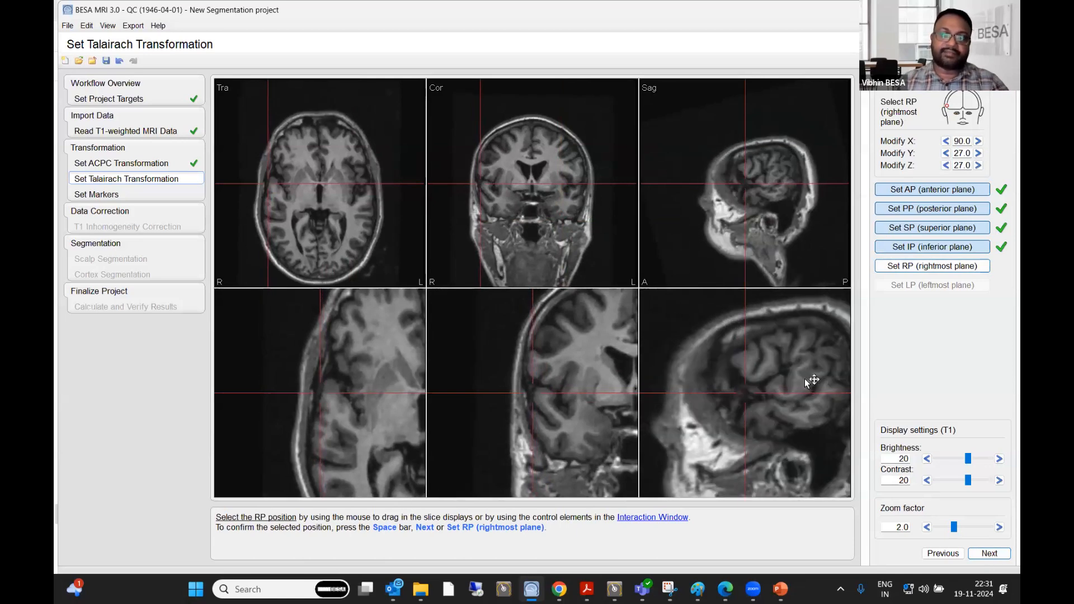
scroll(795, 380, "up", 4)
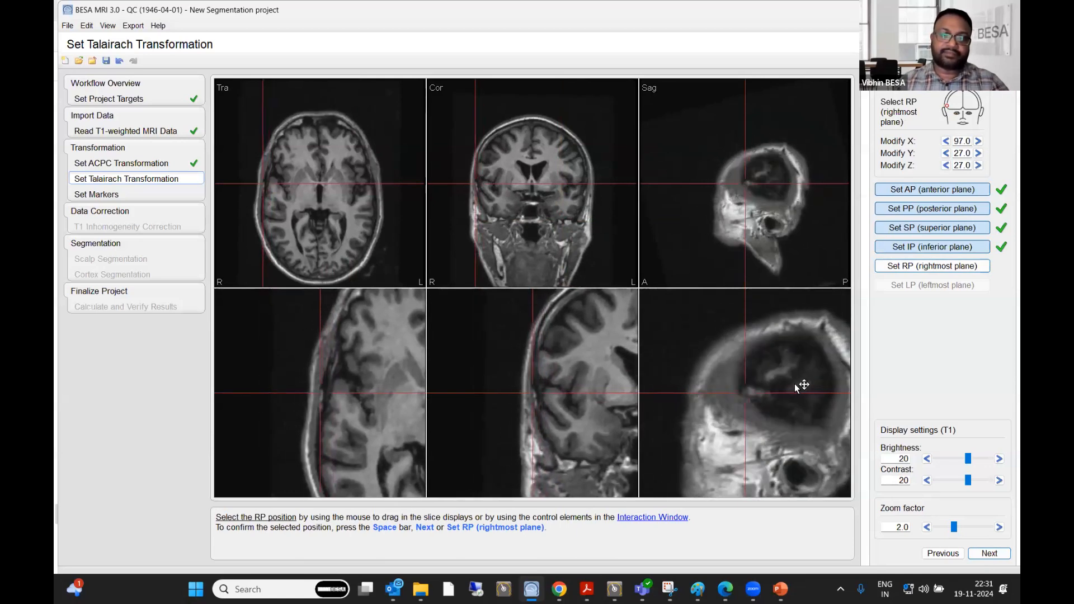
scroll(798, 386, "down", 1)
left_click(806, 391)
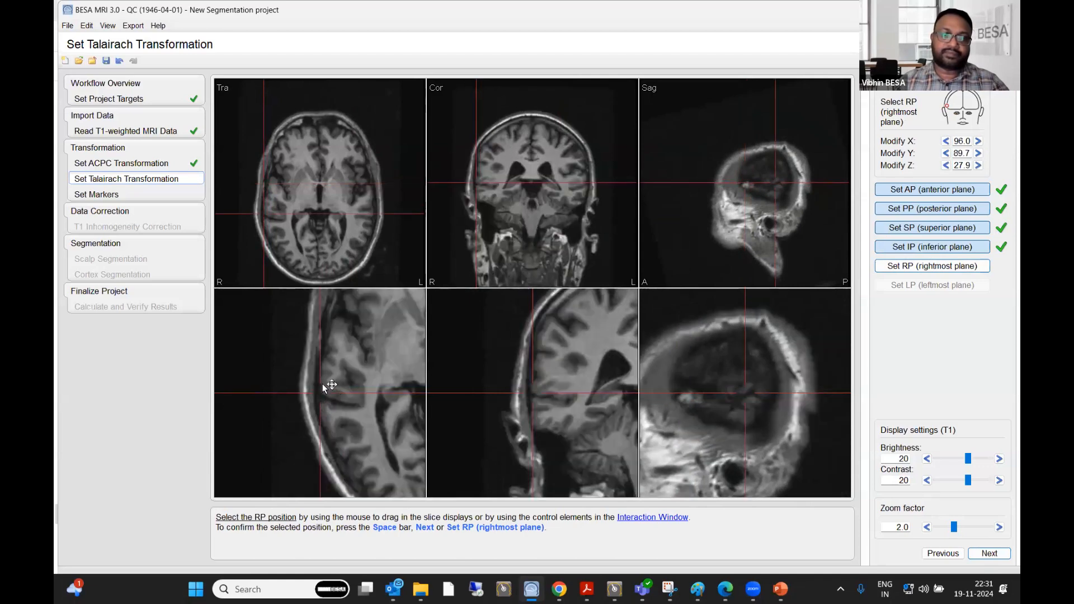
left_click(746, 397)
scroll(746, 394, "up", 1)
left_click(759, 433)
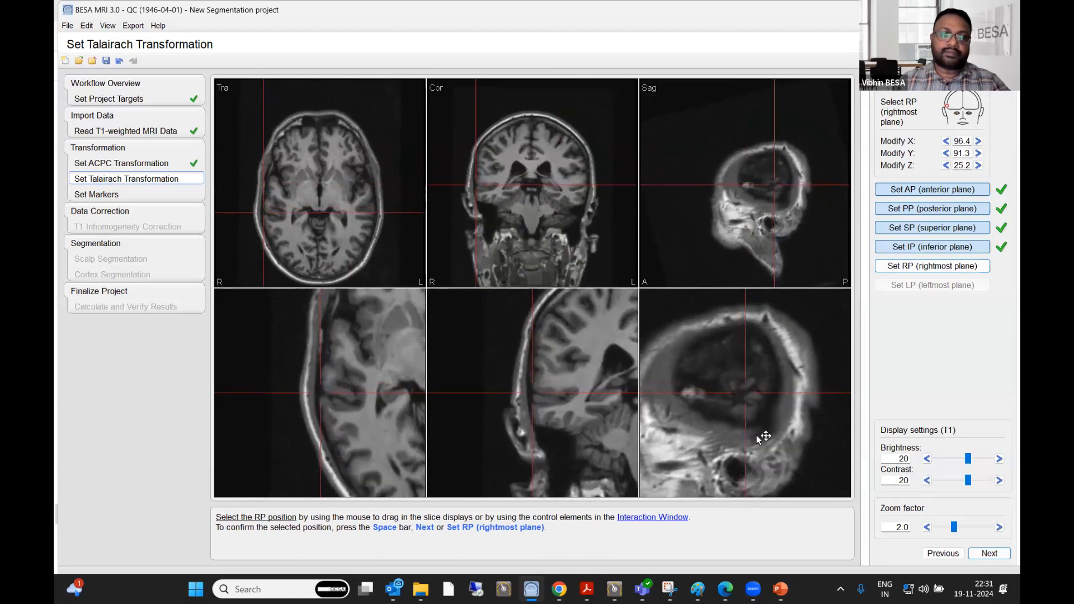
left_click(755, 399)
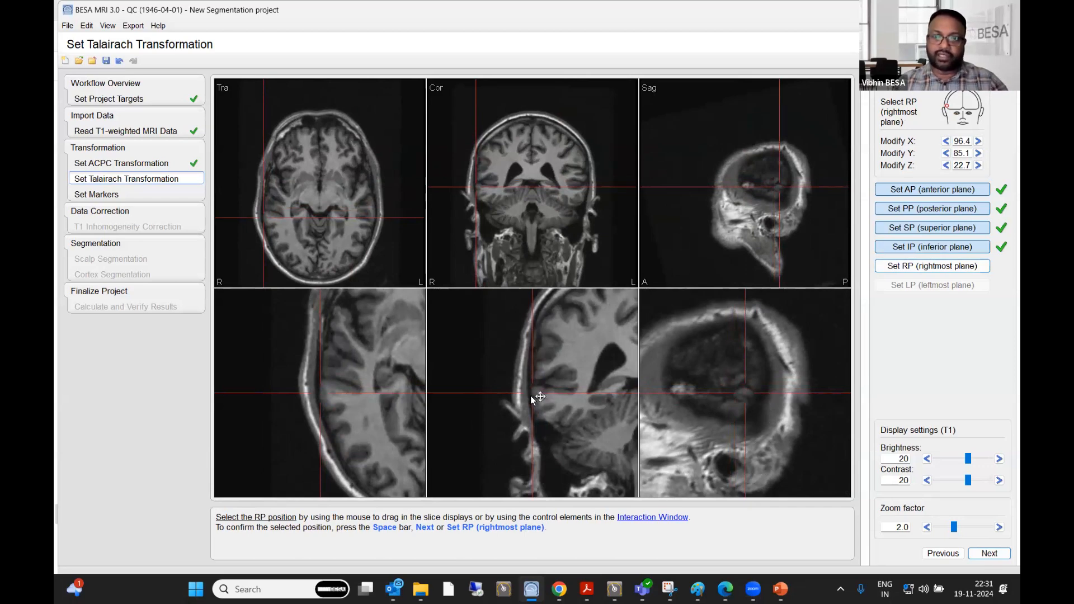
left_click(320, 388)
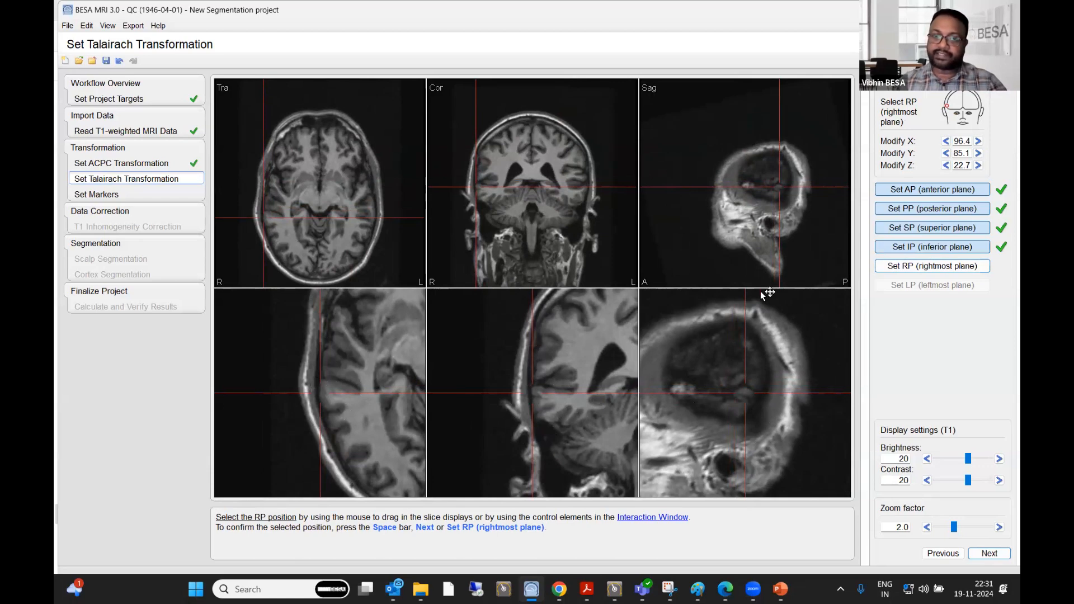
key("space")
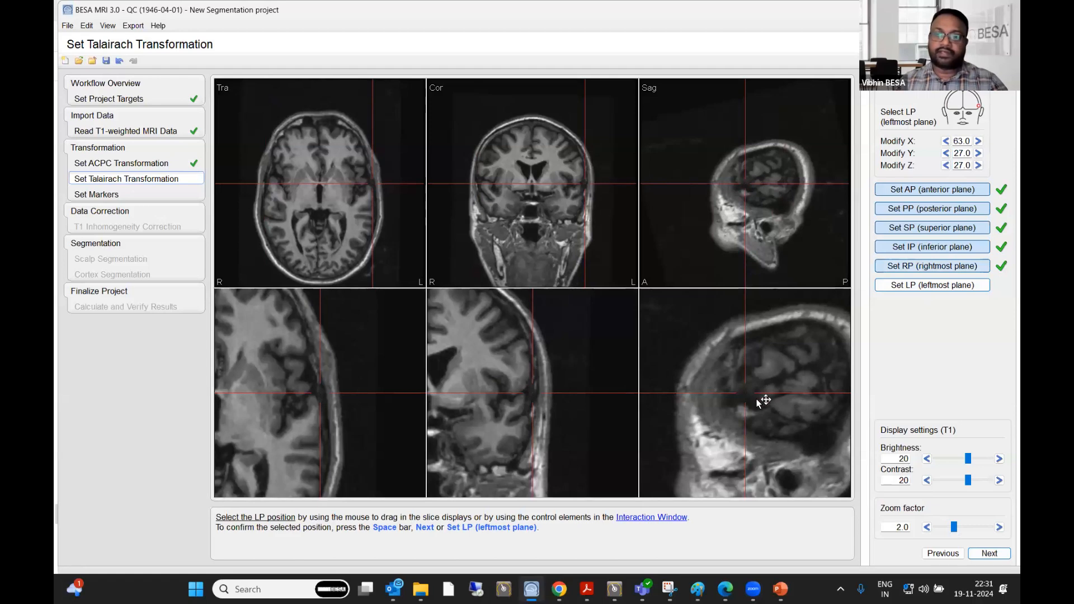
- Place the leftmost plane (LP) point at the outermost edge of the left cortex and confirm it
left_click(800, 393)
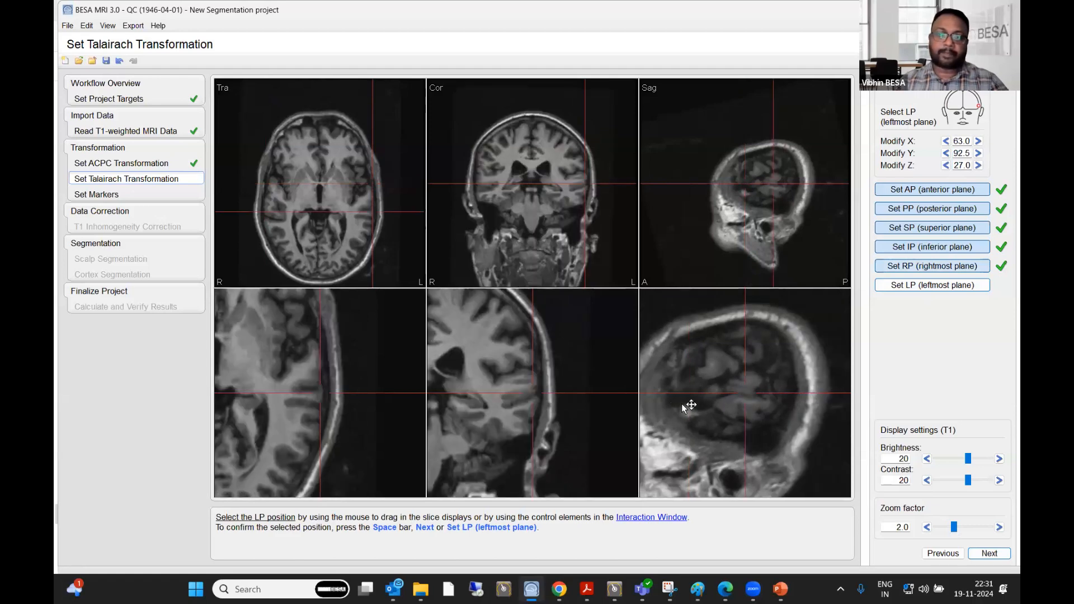
scroll(767, 404, "down", 2)
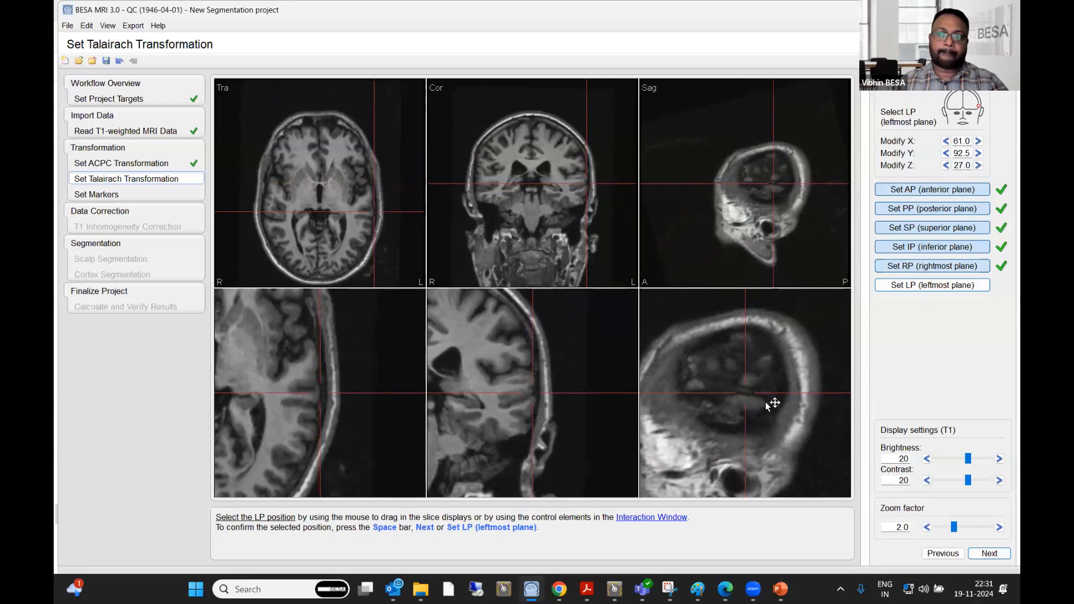
scroll(767, 404, "down", 2)
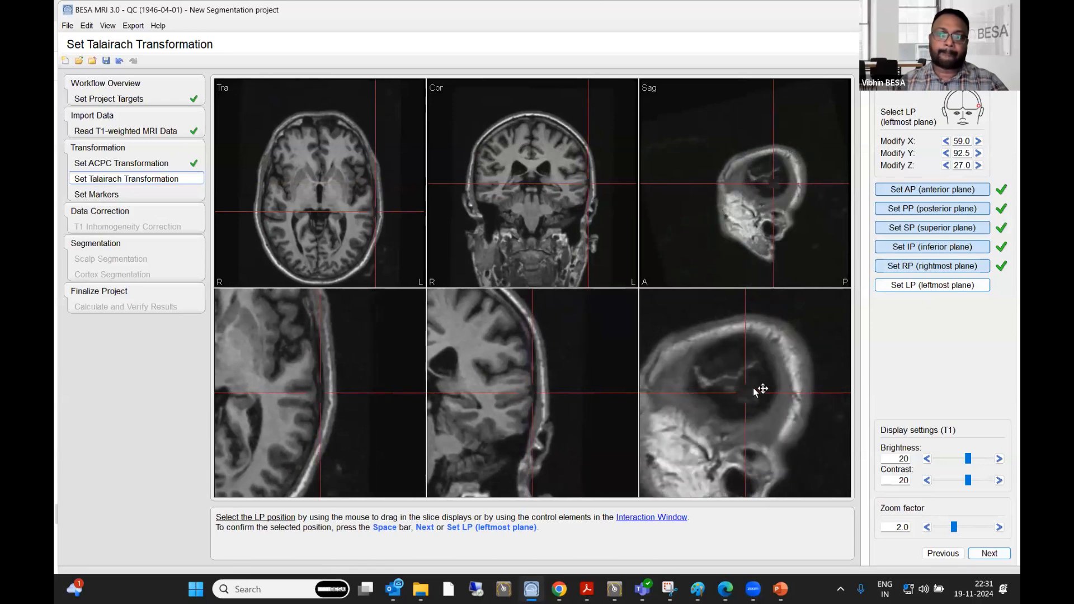
left_click(754, 390)
scroll(755, 390, "up", 1)
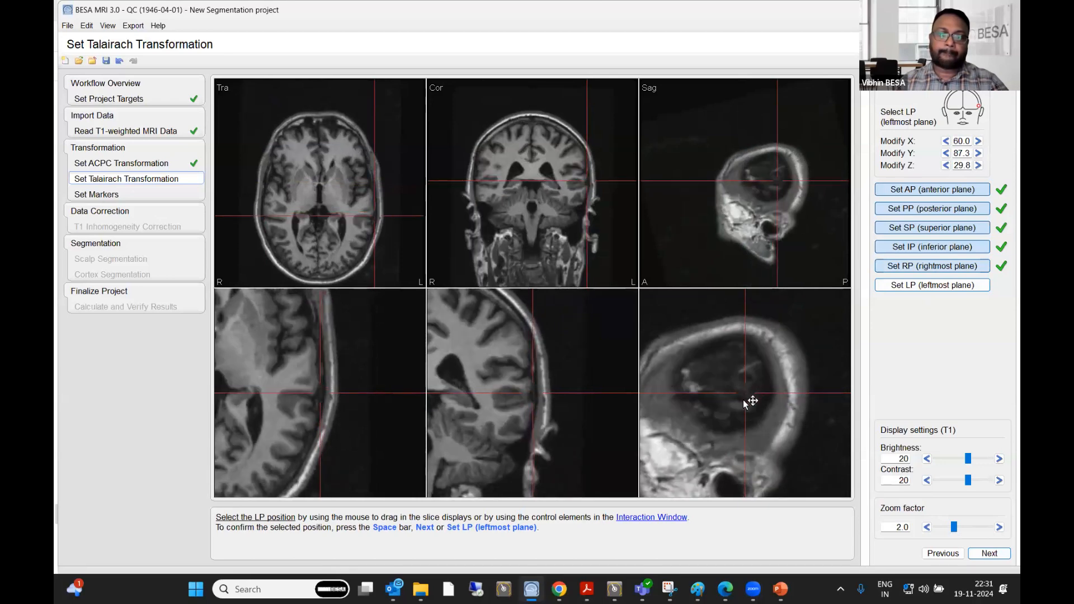
left_click(742, 404)
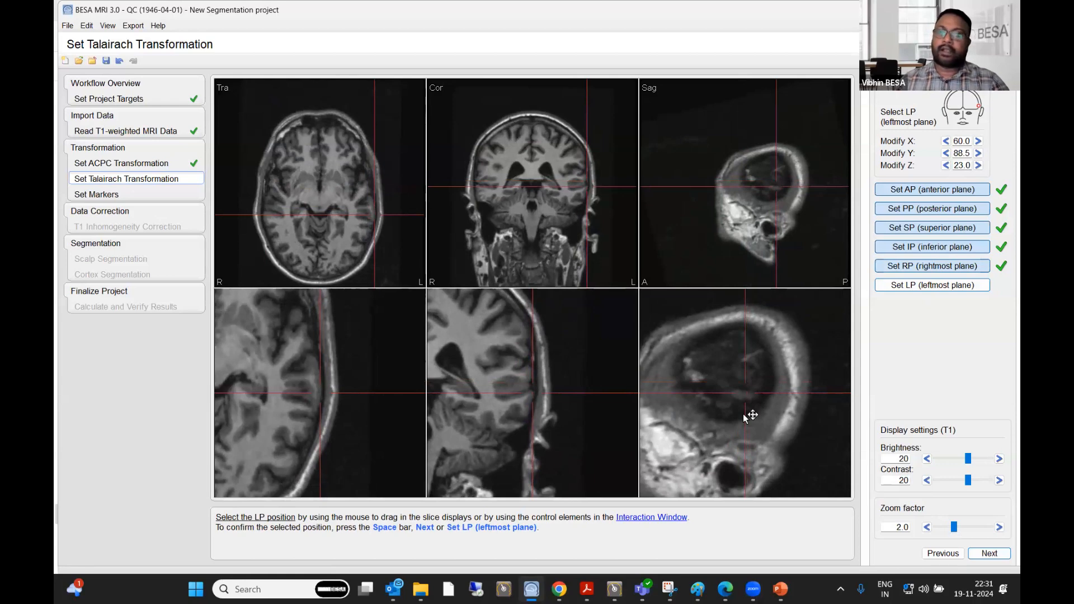
left_click(989, 554)
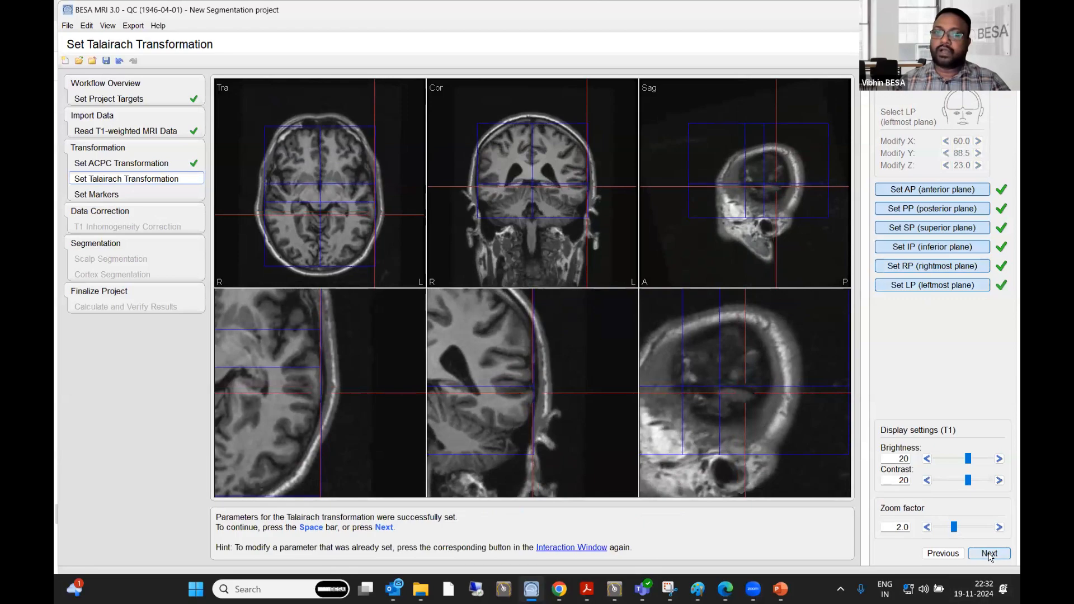
- Check the Talairach grid across the sagittal slices from the left side inward, and continue to setting the markers
scroll(737, 160, "down", 1)
scroll(736, 160, "down", 10)
scroll(728, 188, "down", 6)
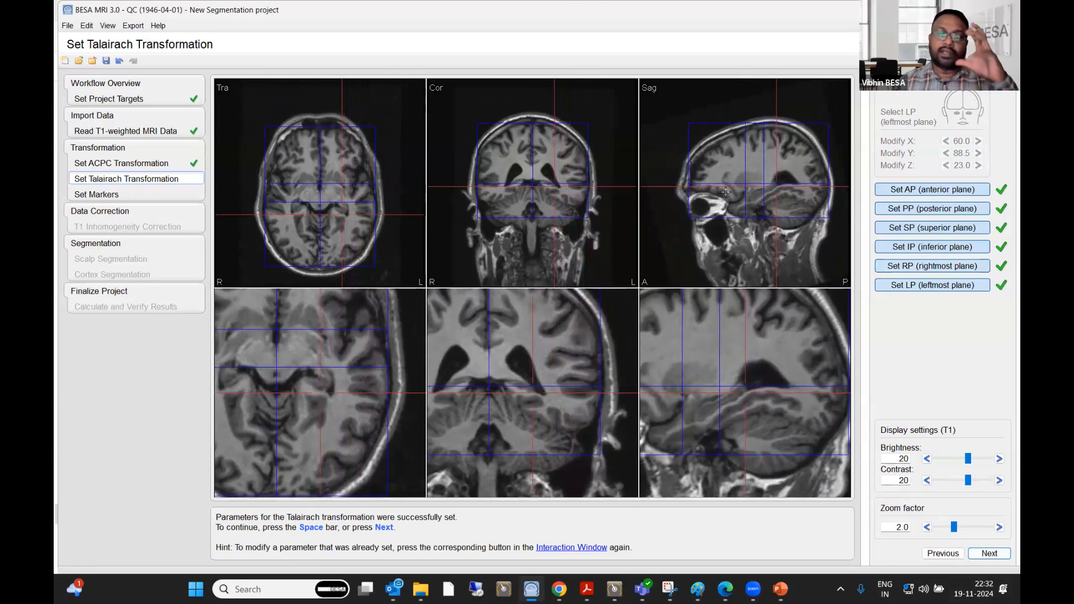
scroll(726, 192, "down", 4)
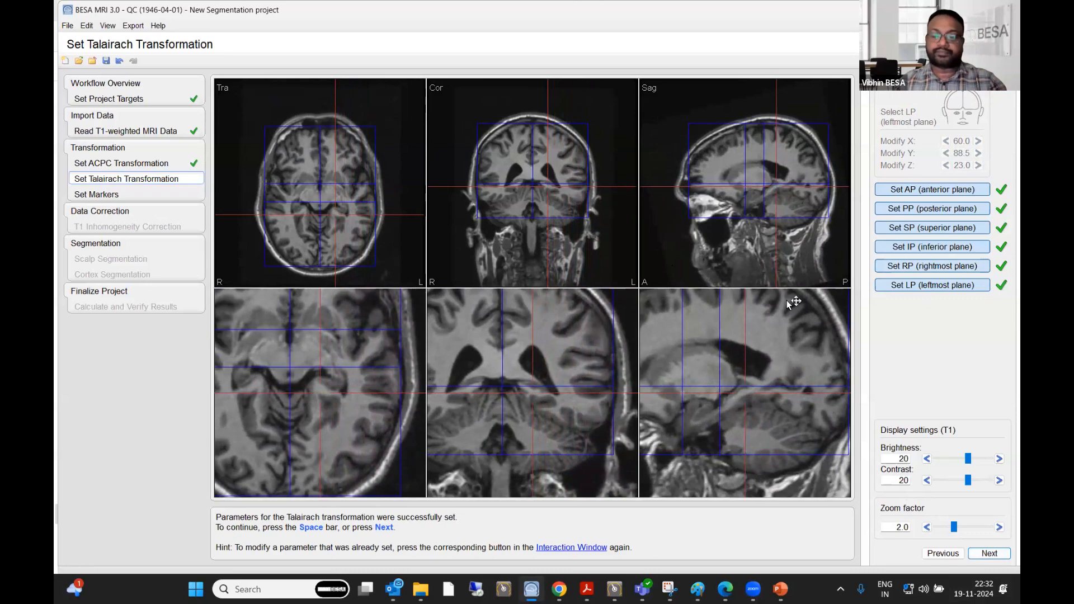
left_click(983, 554)
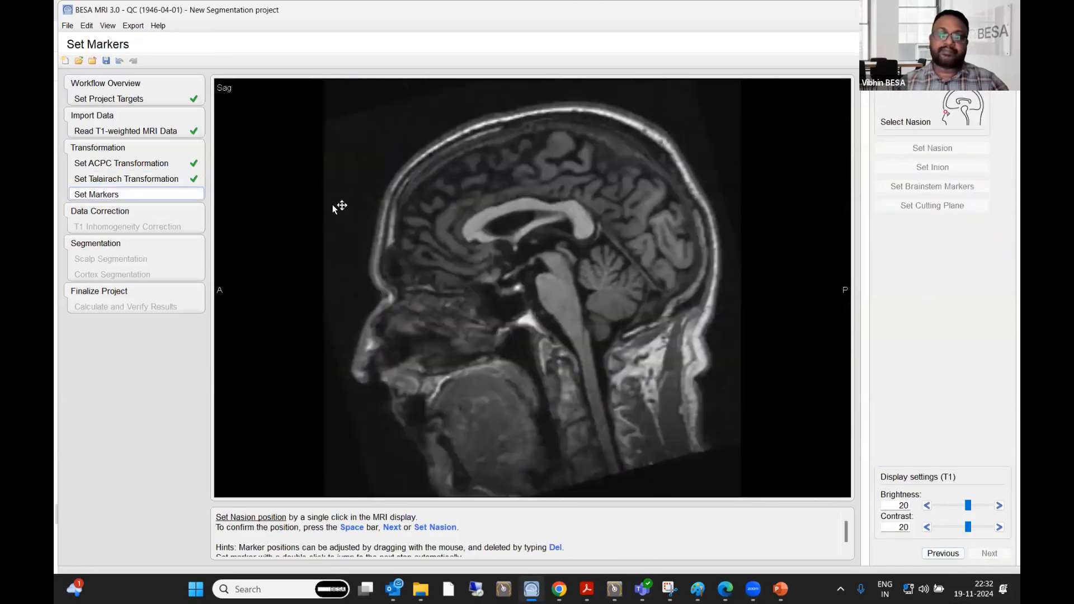
- Mark the nasion at the root of the nose and the inion at the back of the head, confirming each
left_click(377, 294)
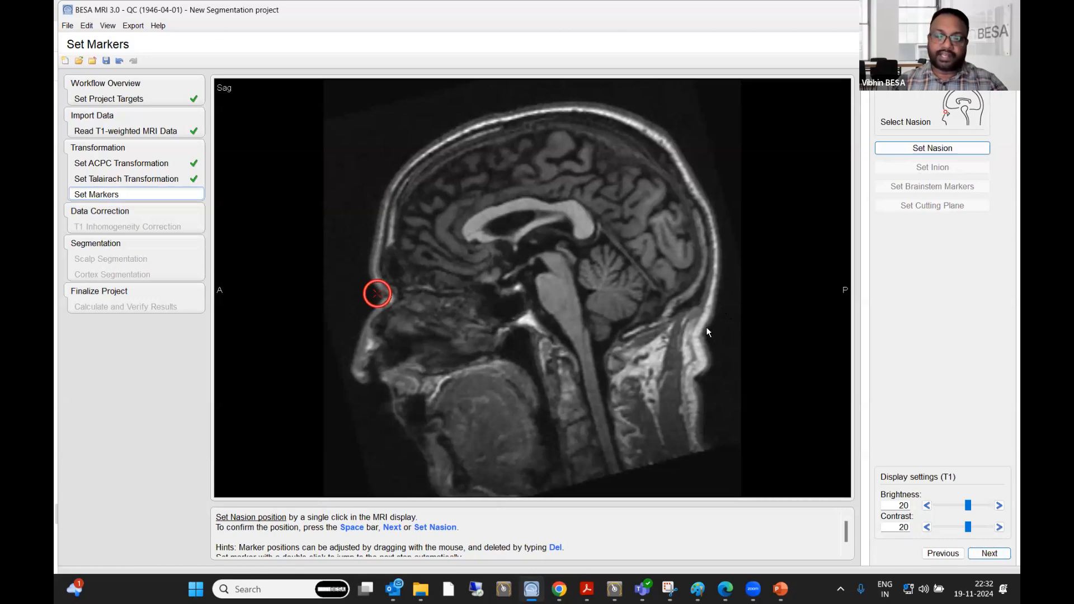
key("space")
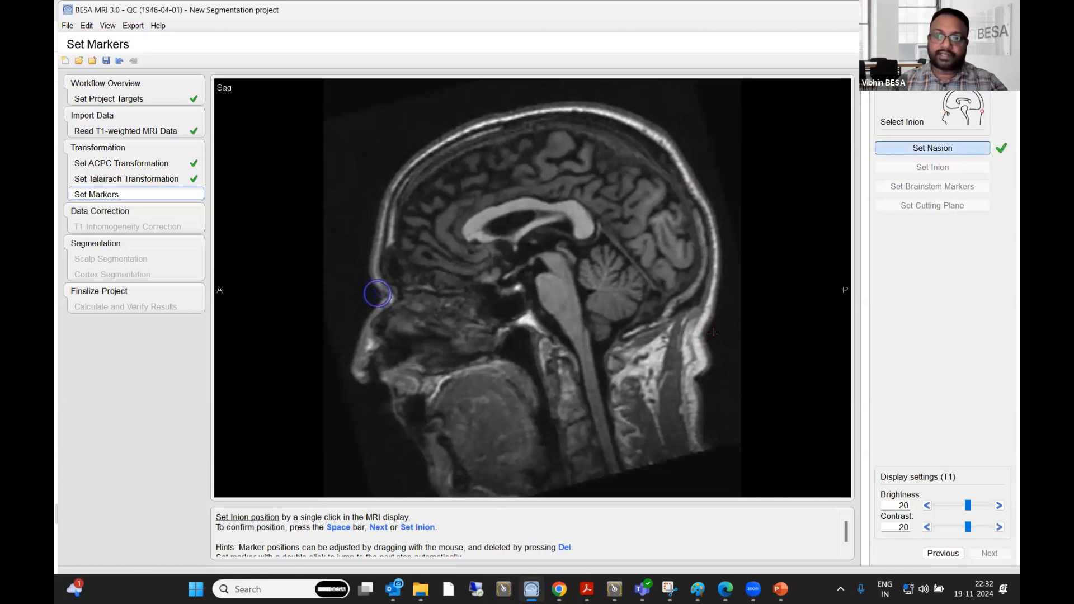
left_click(714, 330)
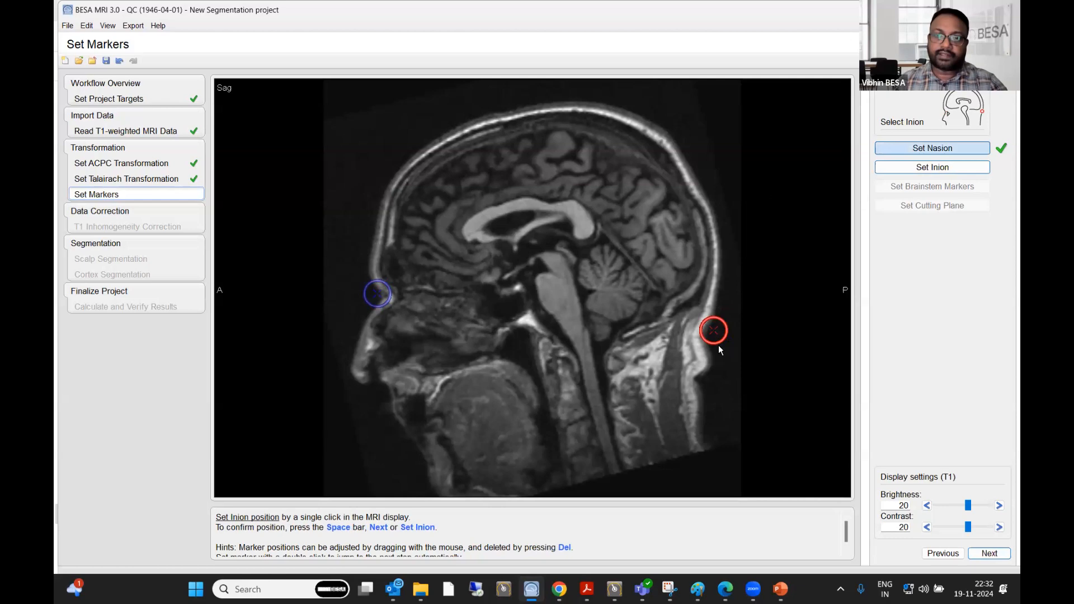
left_click_drag(712, 335, 711, 336)
key("space")
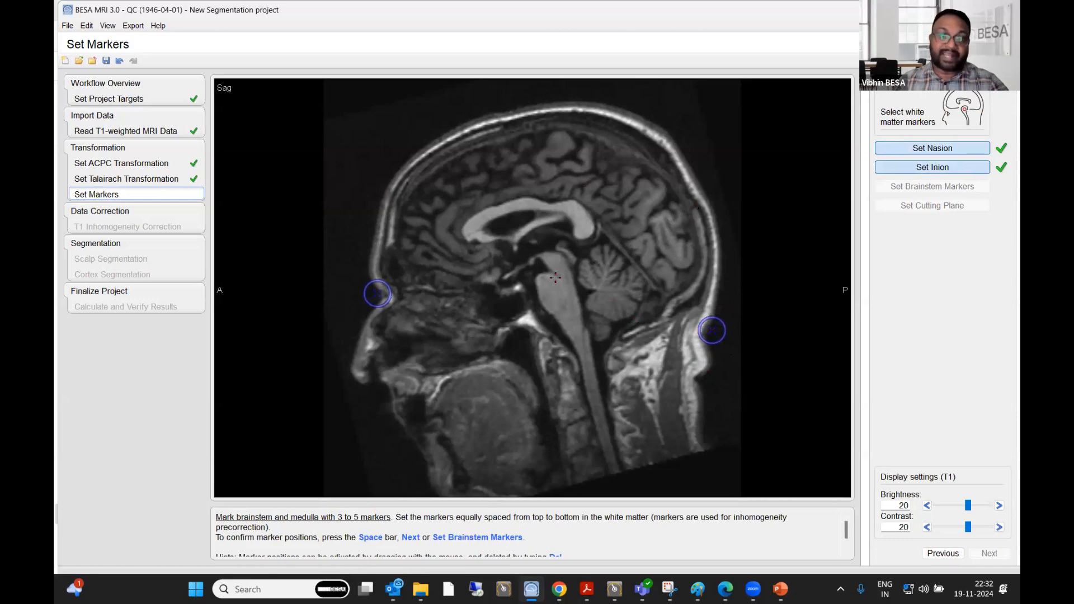
- Place four white matter markers down the brainstem from the midbrain through the pons, and confirm them
left_click(554, 267)
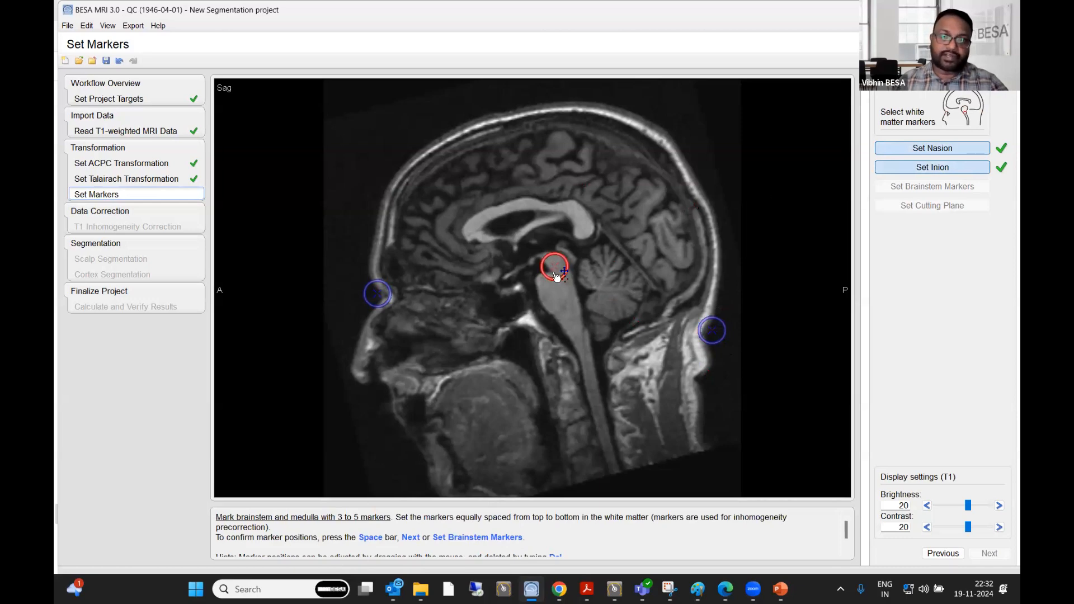
left_click(555, 283)
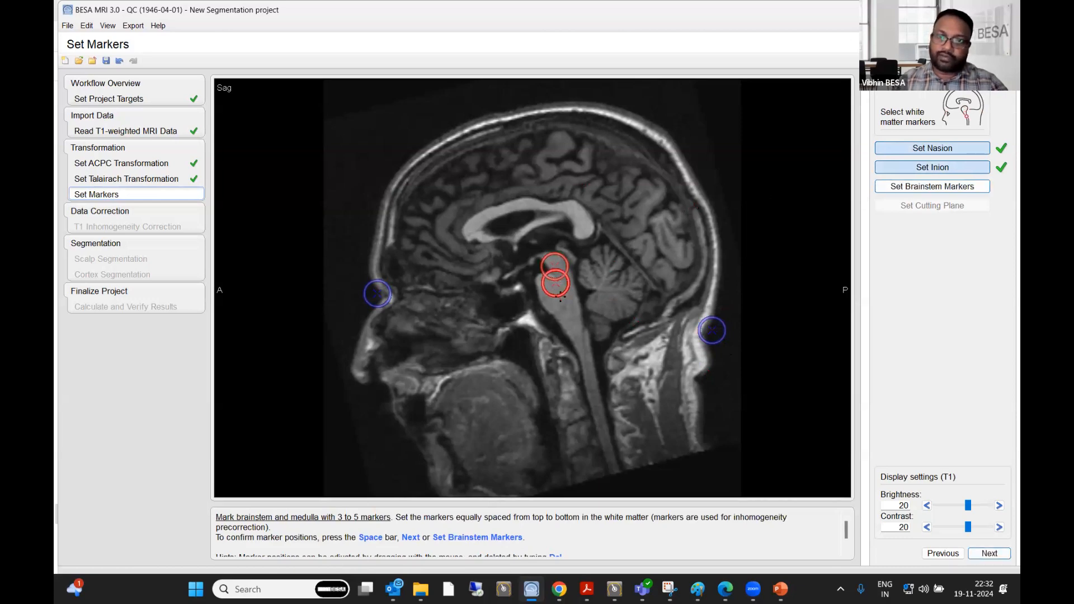
left_click(561, 297)
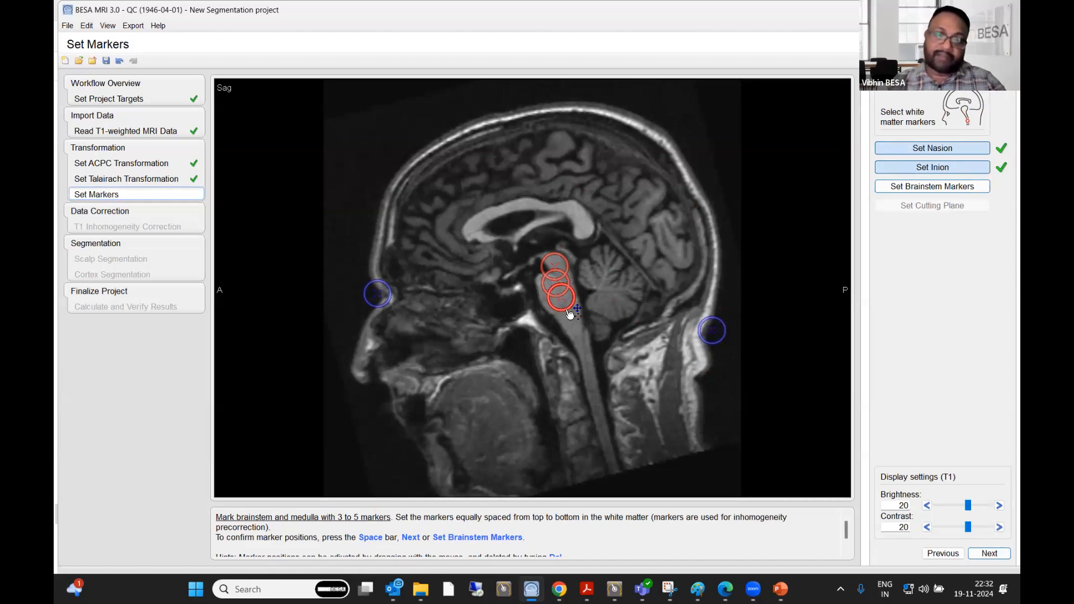
left_click(567, 316)
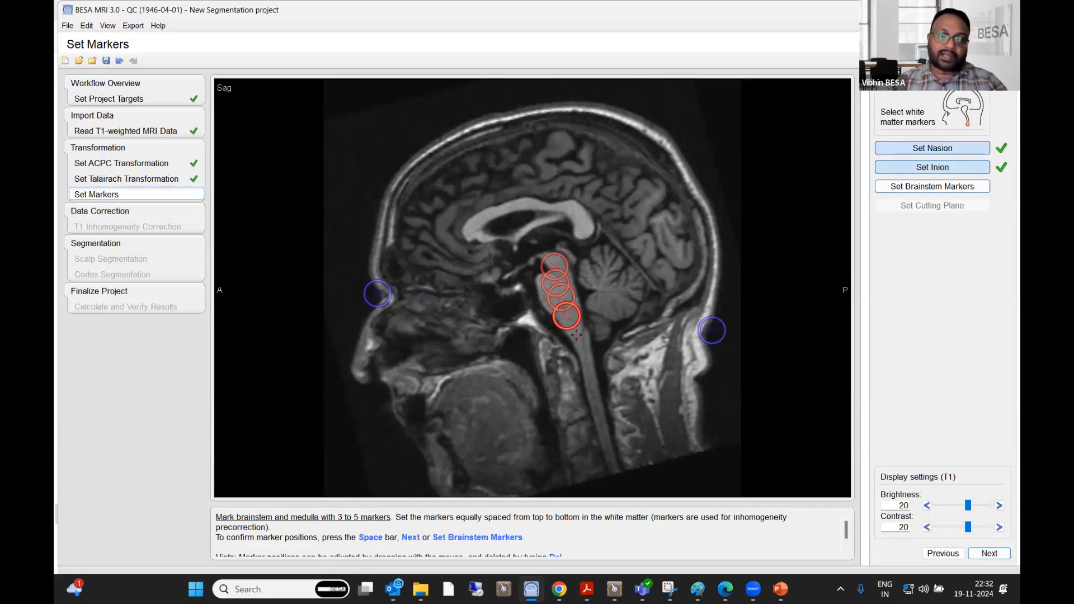
key("space")
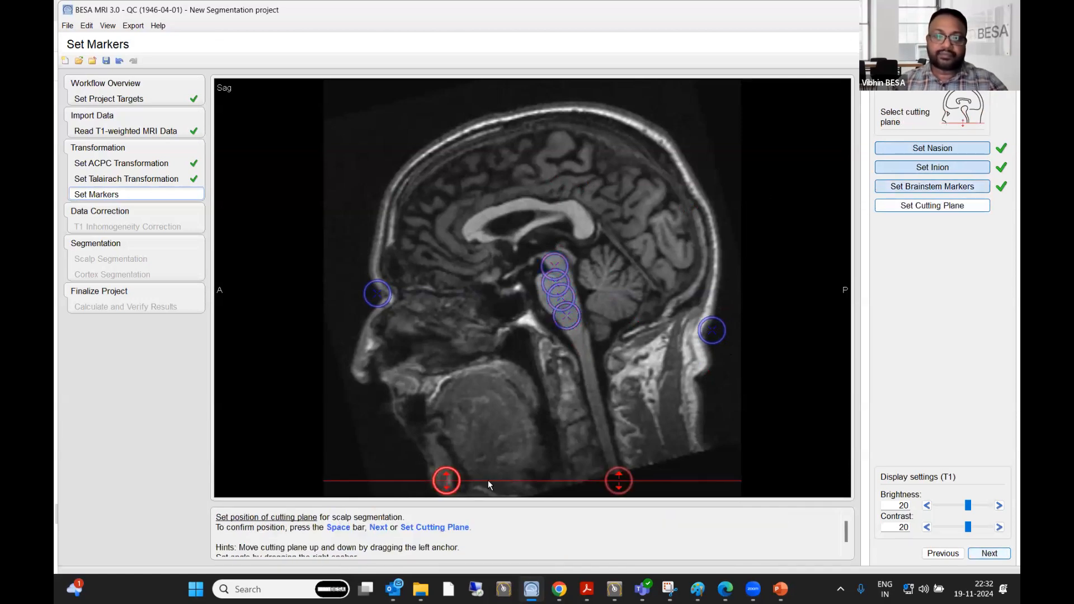
- Raise the cutting plane to the level of the mouth, tilt its posterior end up toward the skull base, and confirm it
left_click_drag(452, 486, 454, 415)
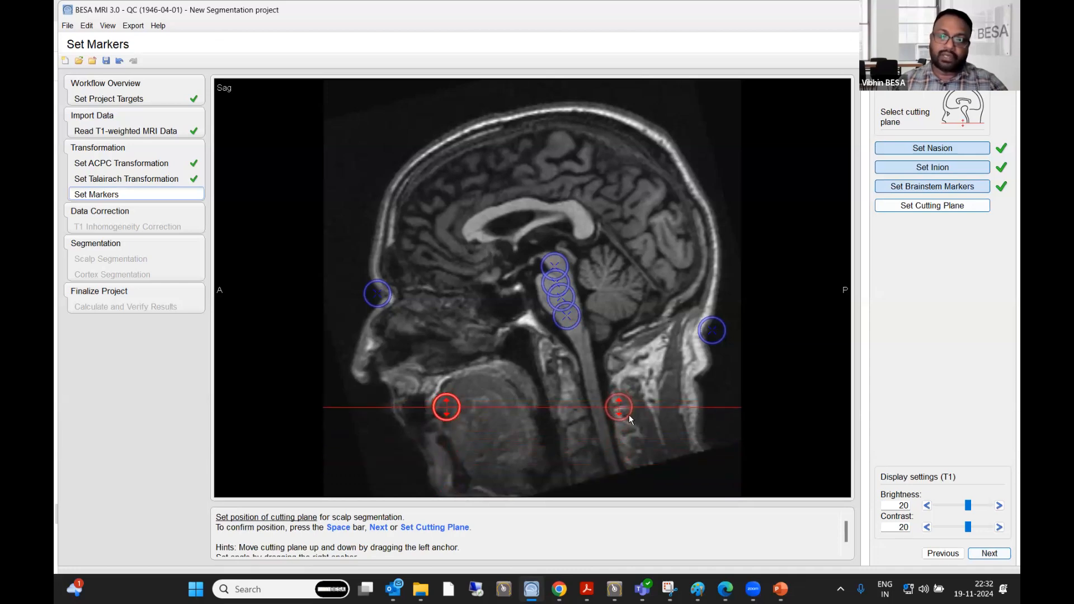
left_click_drag(620, 413, 621, 397)
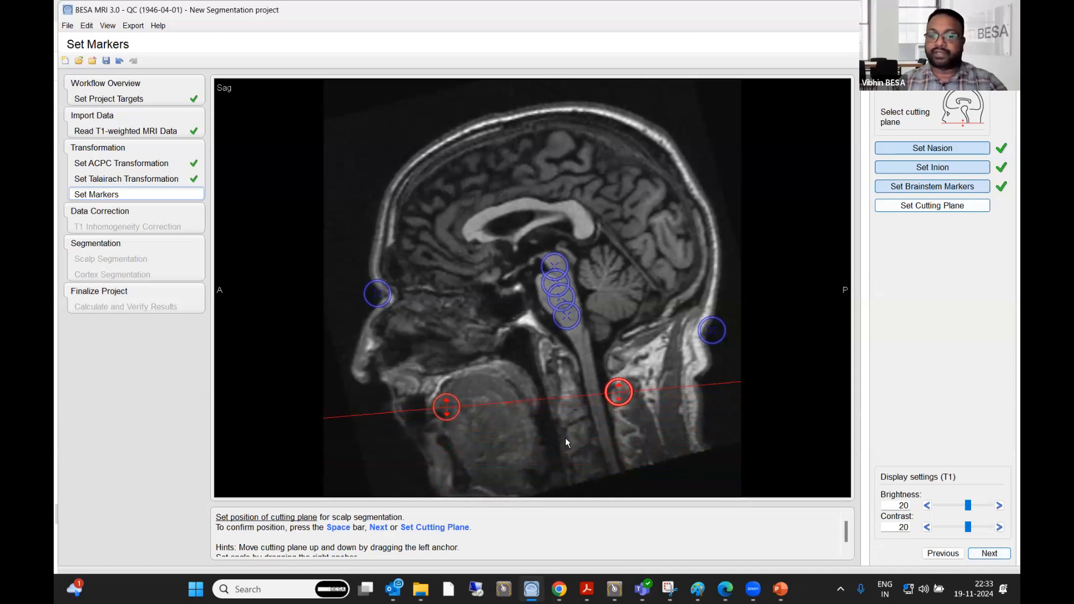
left_click_drag(621, 399, 621, 377)
key("space")
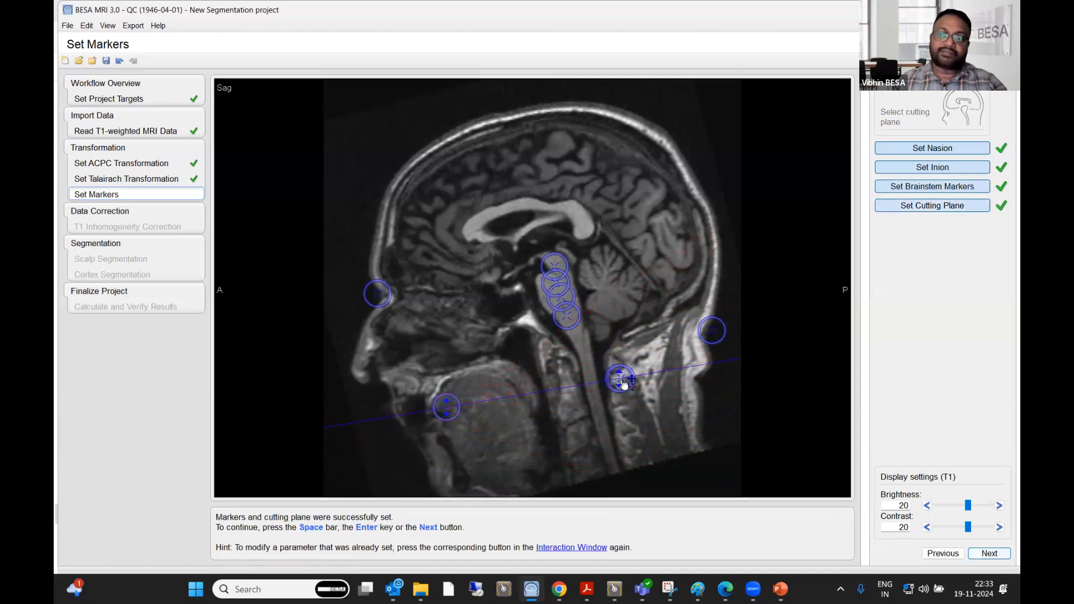
- Reopen the cutting plane and readjust its tilt so the posterior end sits slightly higher than the anterior end, just below the skull base
left_click(932, 205)
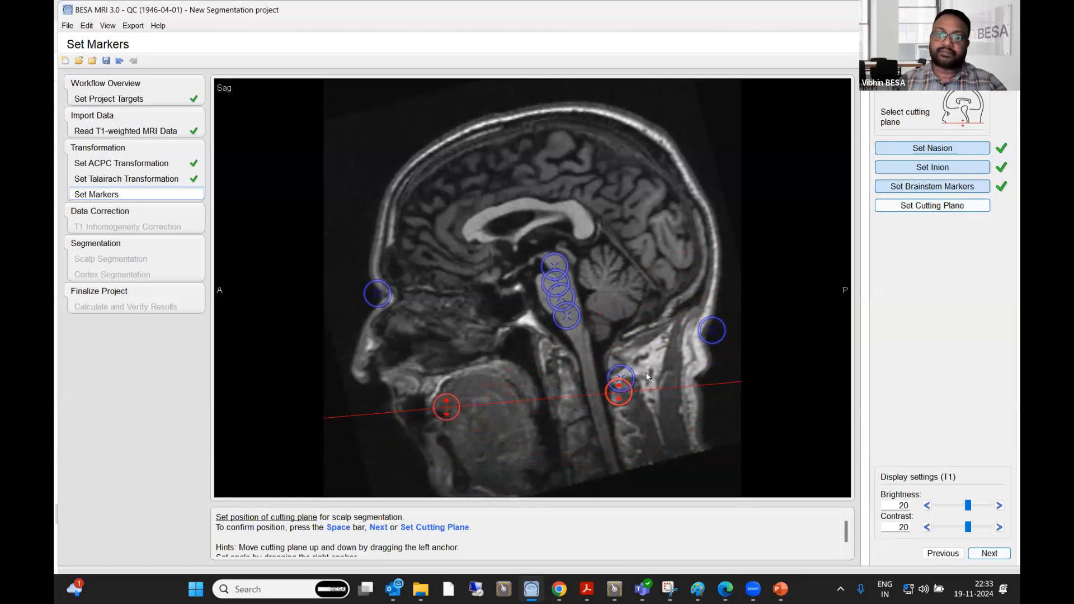
left_click_drag(619, 394, 613, 432)
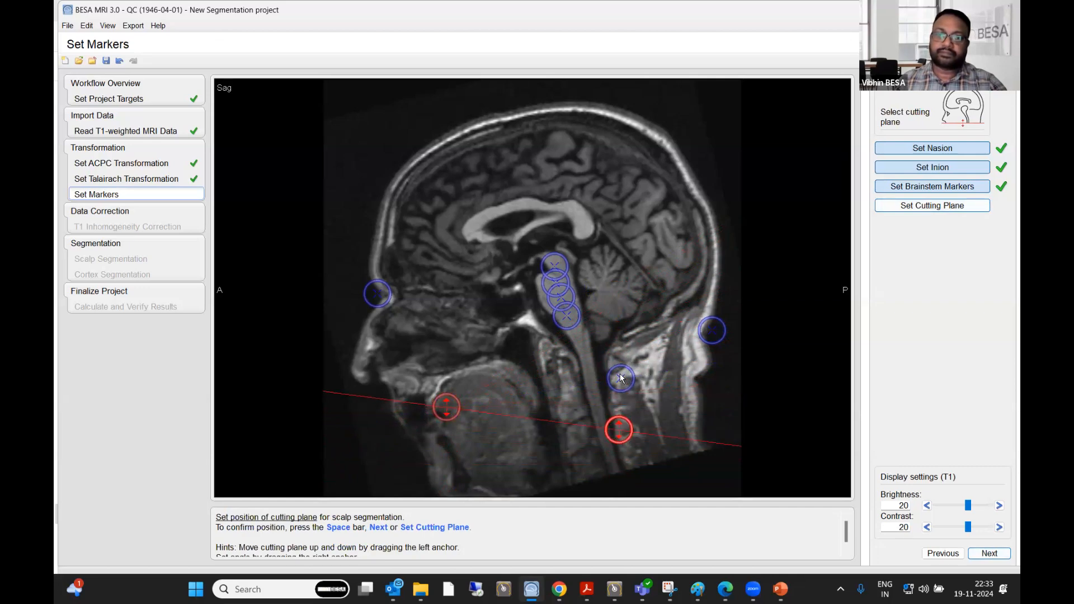
left_click(910, 187)
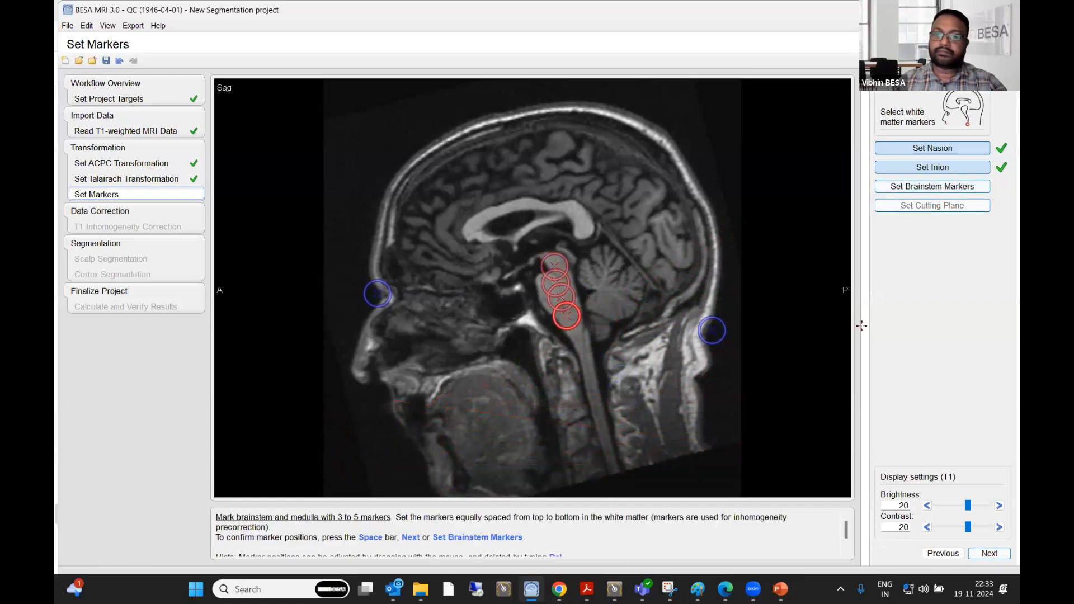
left_click(921, 189)
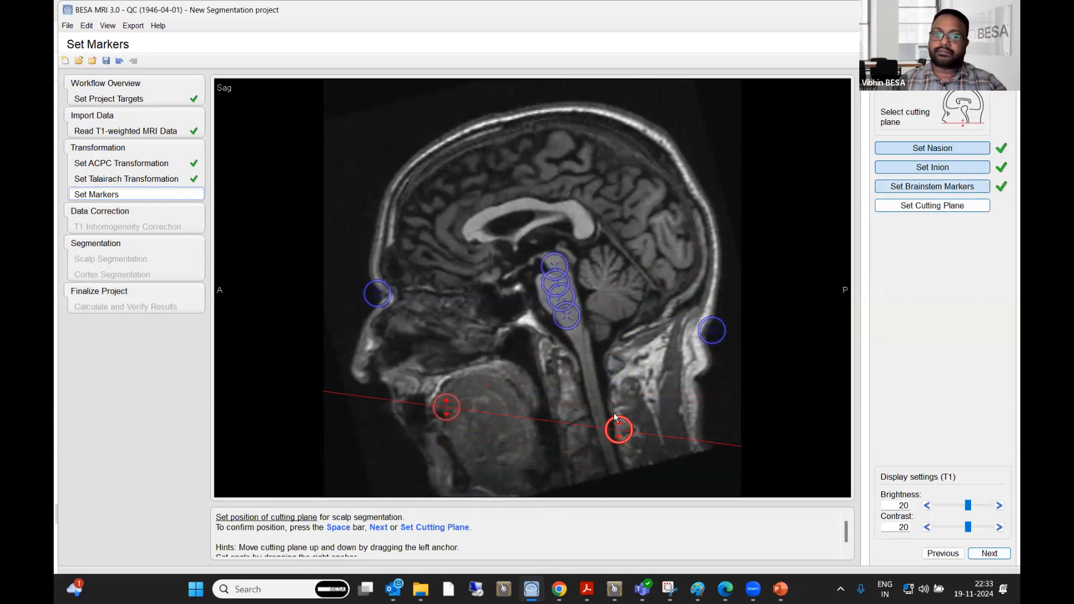
left_click_drag(619, 435, 638, 393)
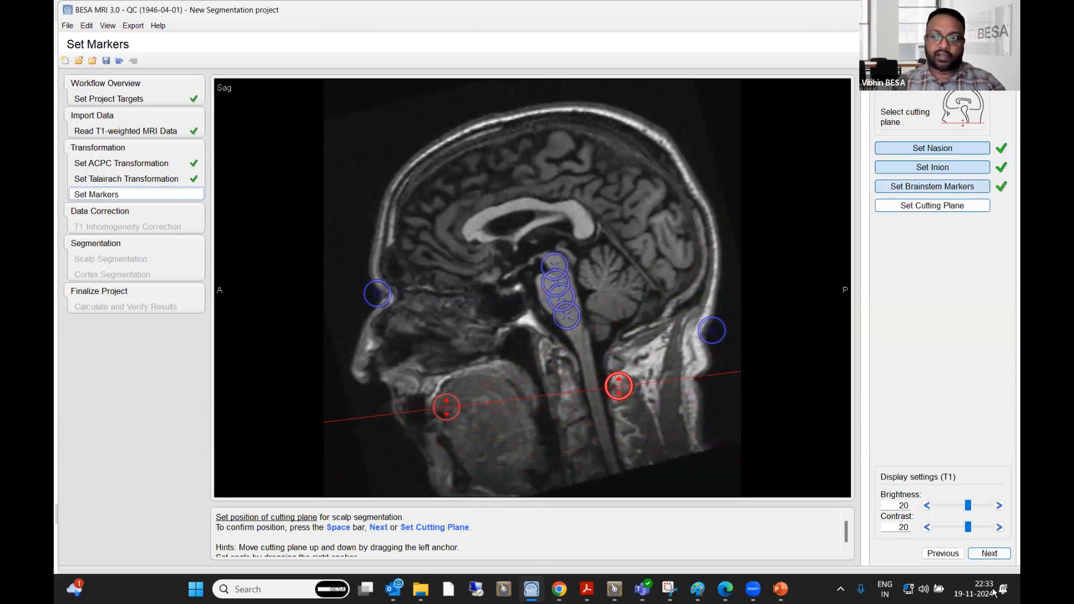
- Confirm the cutting plane and start the automatic finalization of the segmentation
left_click(989, 554)
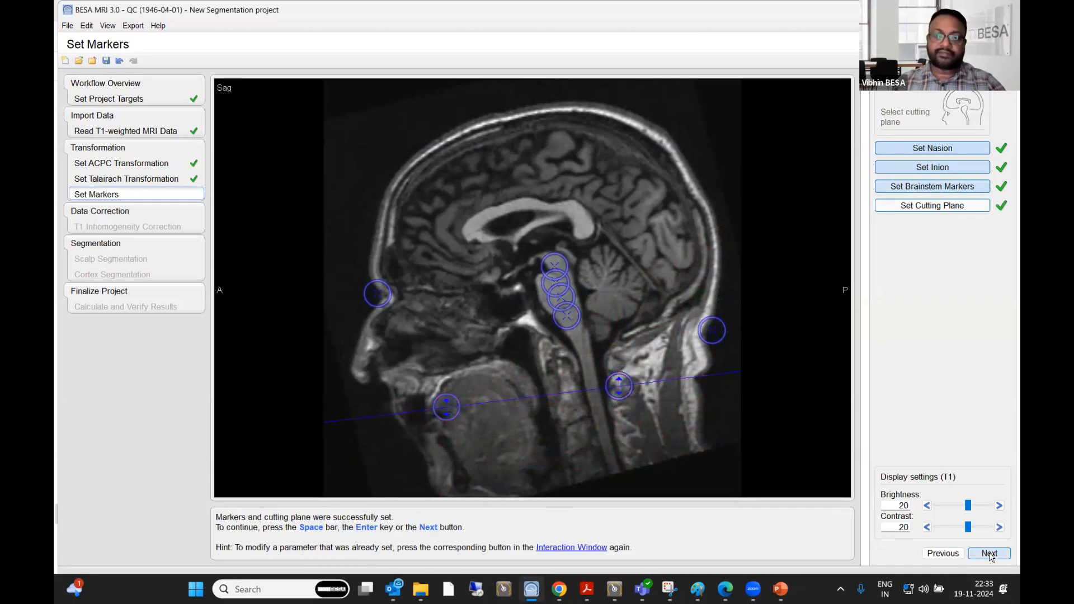
left_click(989, 554)
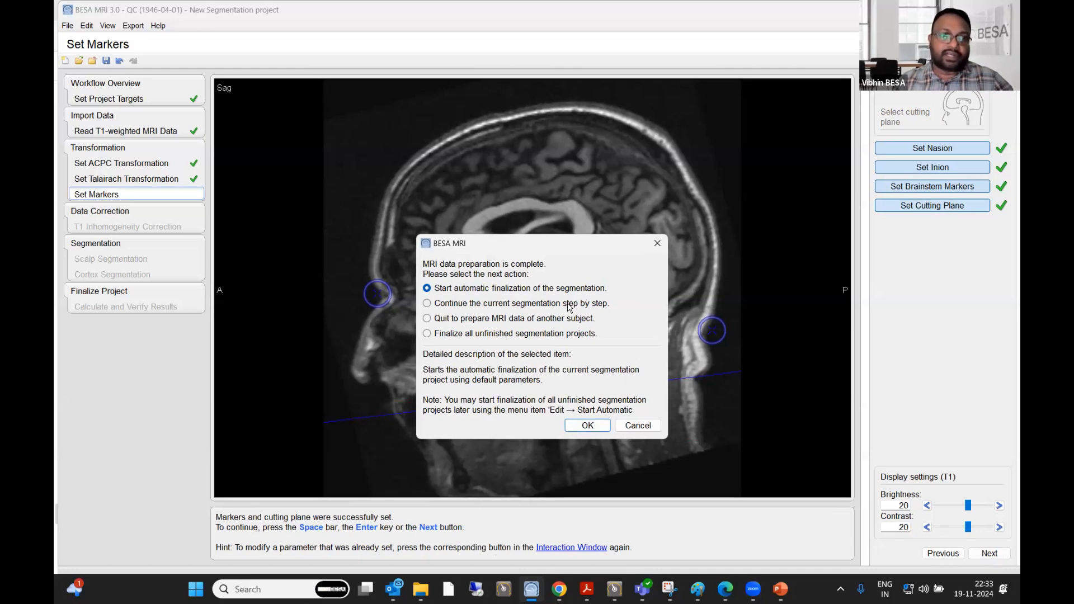
left_click(588, 426)
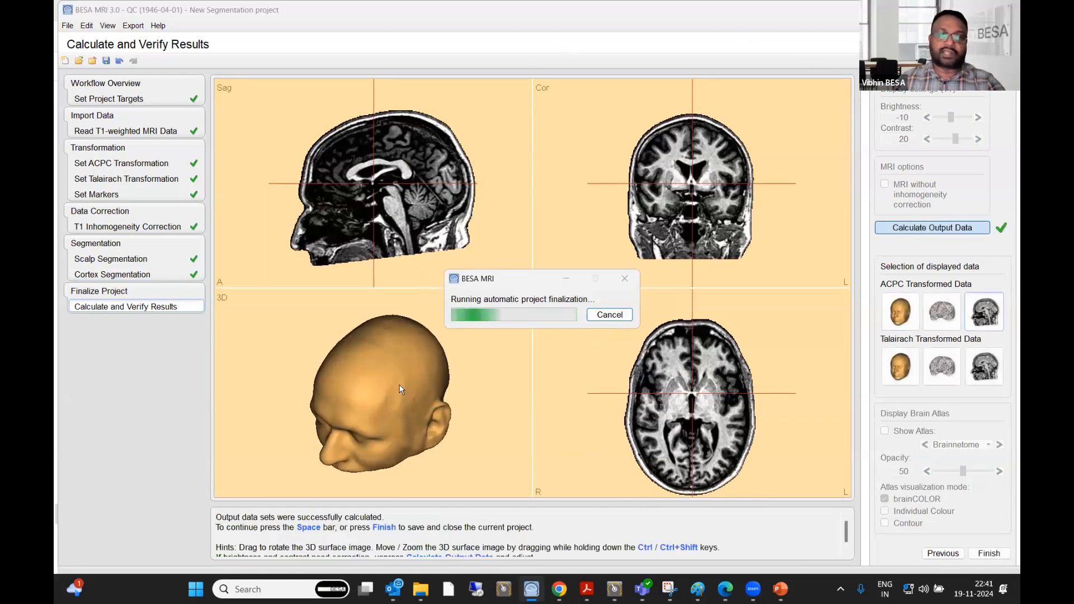
- Inspect the reconstructed head surface, the Talairach cortex and the ACPC cortex in 3D, rotating the surfaces
left_click_drag(398, 389, 470, 367)
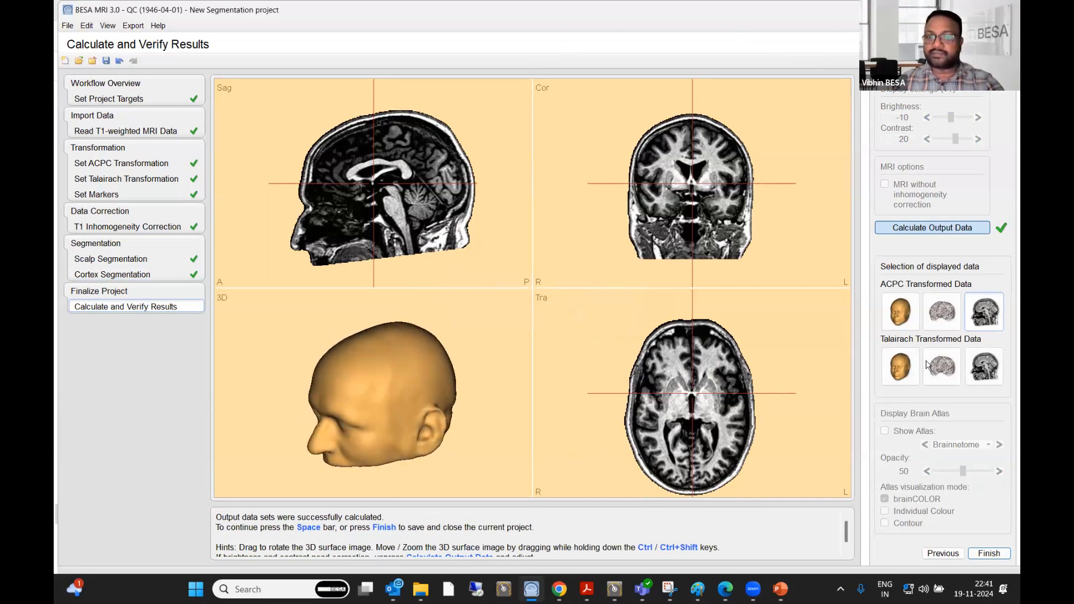
left_click(943, 369)
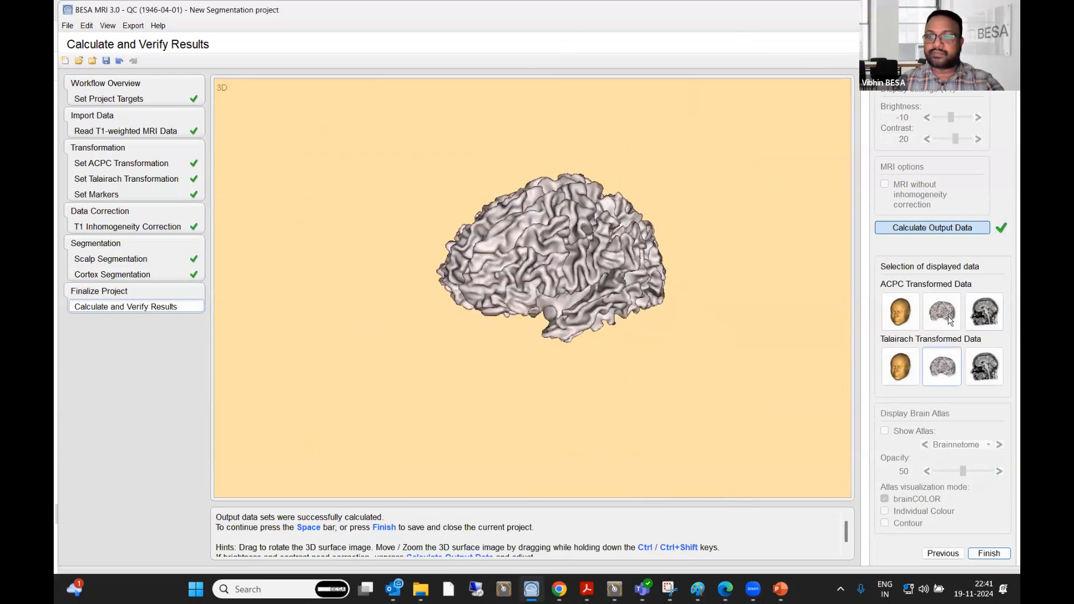
left_click(926, 318)
left_click_drag(471, 260, 660, 369)
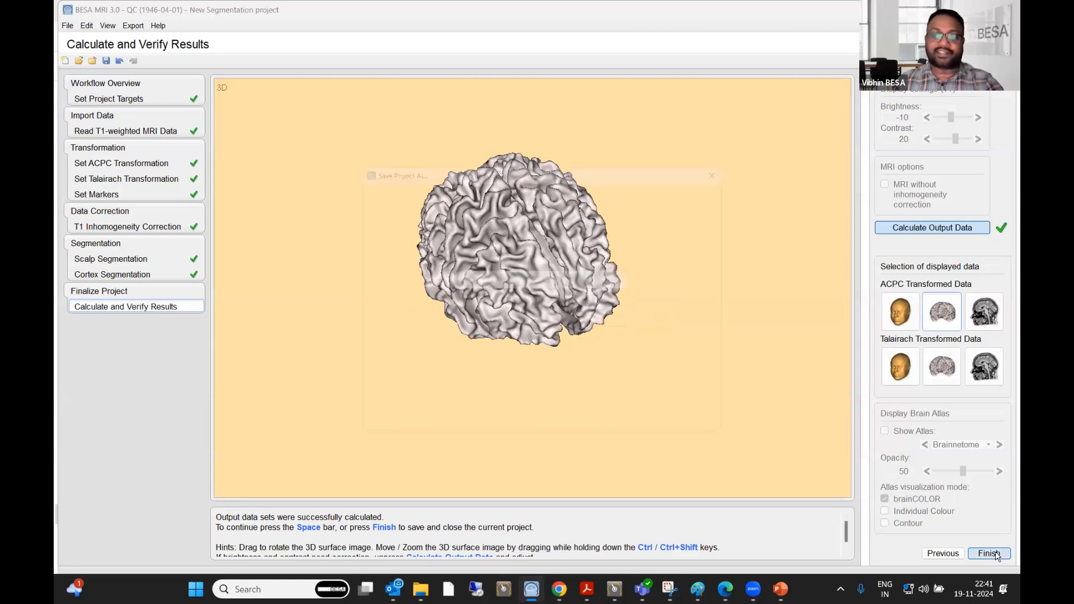
- Finish the segmentation and save it under the existing project name MRI_T1 for subject QC
left_click(989, 553)
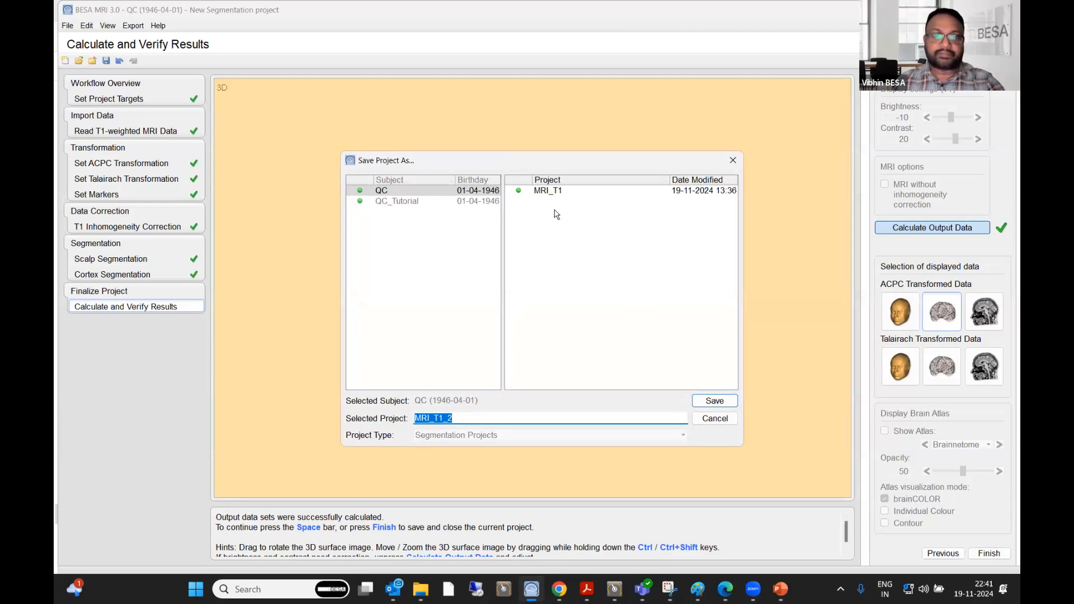
left_click(555, 191)
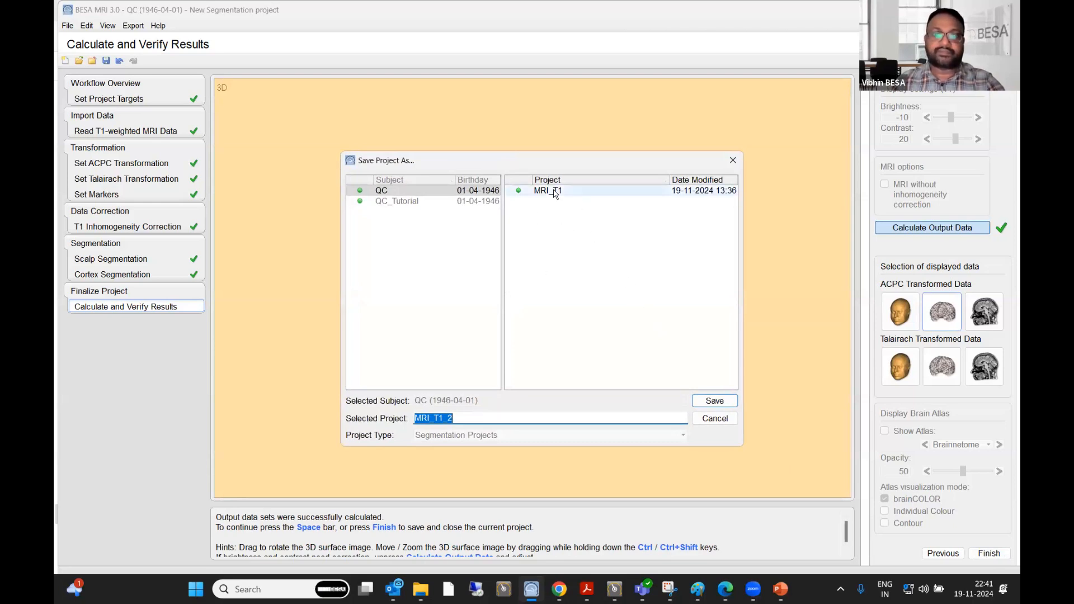
left_click(714, 401)
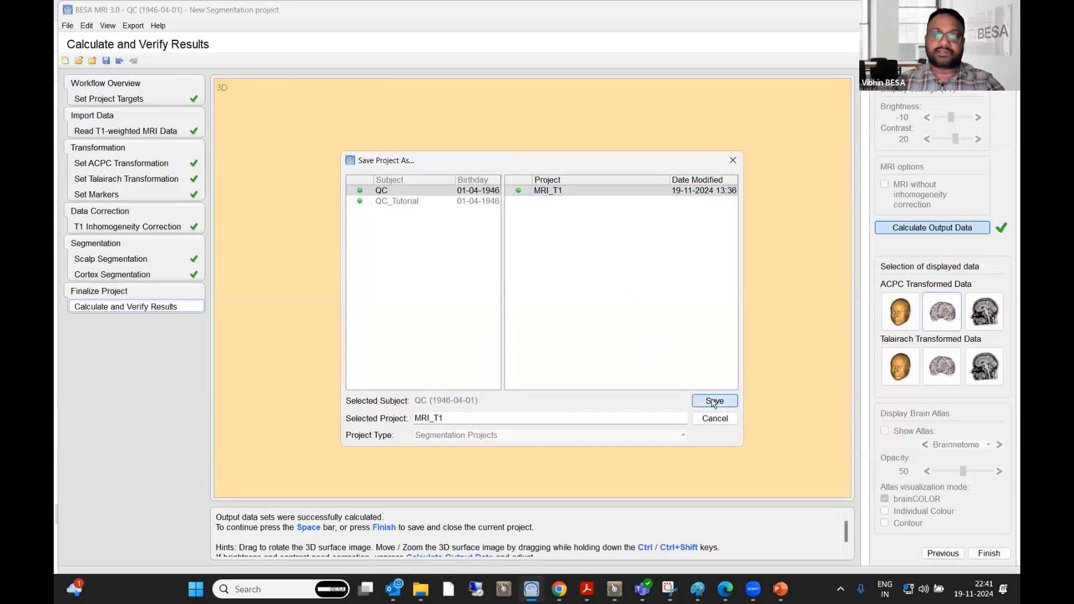